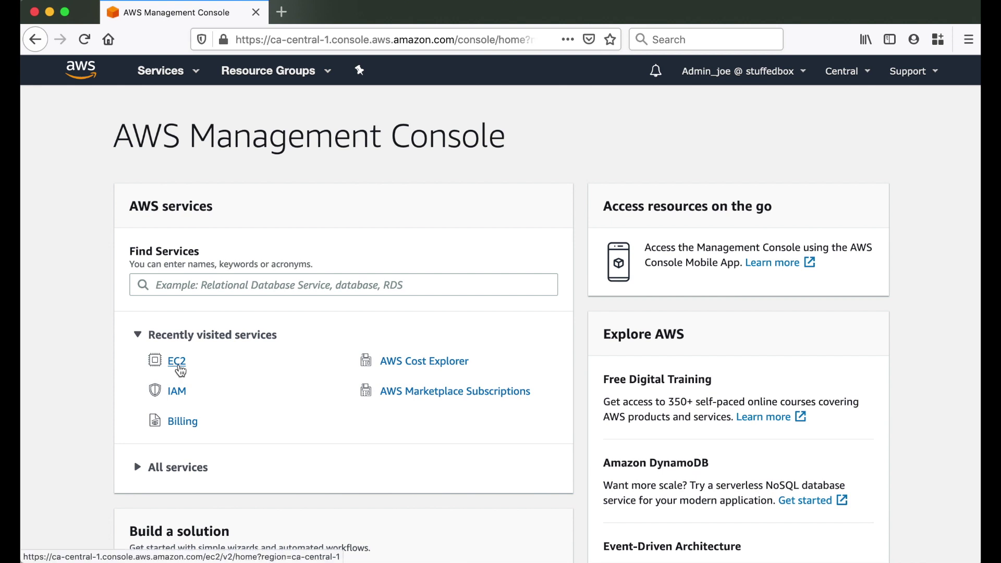
# Search the AWS services for ec2 and open the EC2 console
pyautogui.click(297, 285)
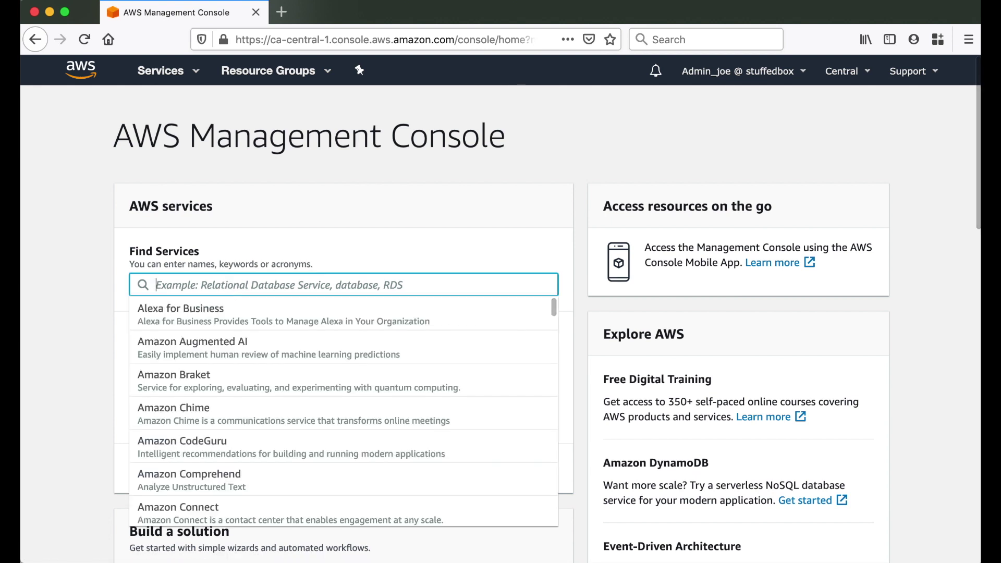
pyautogui.write('ec2')
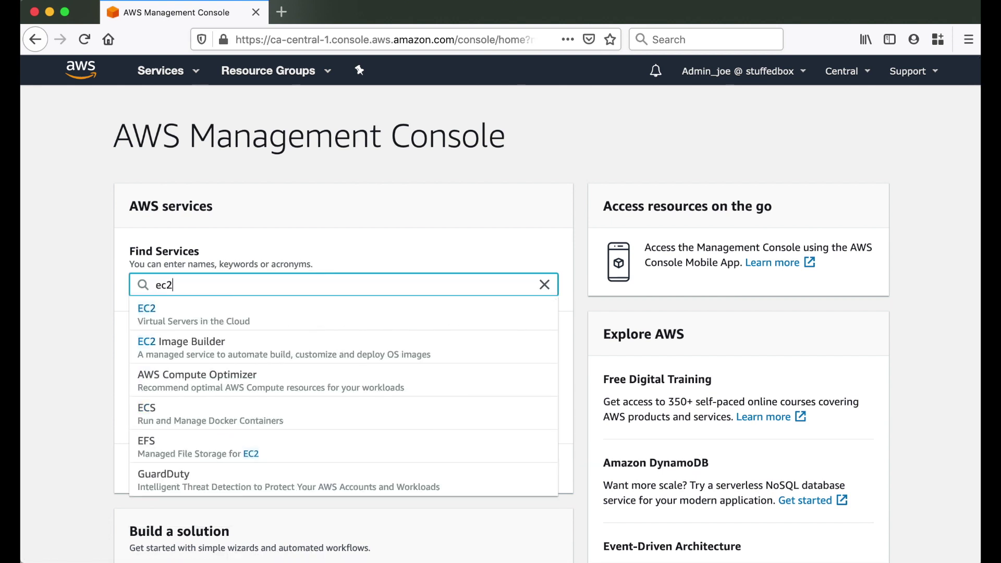
pyautogui.click(232, 316)
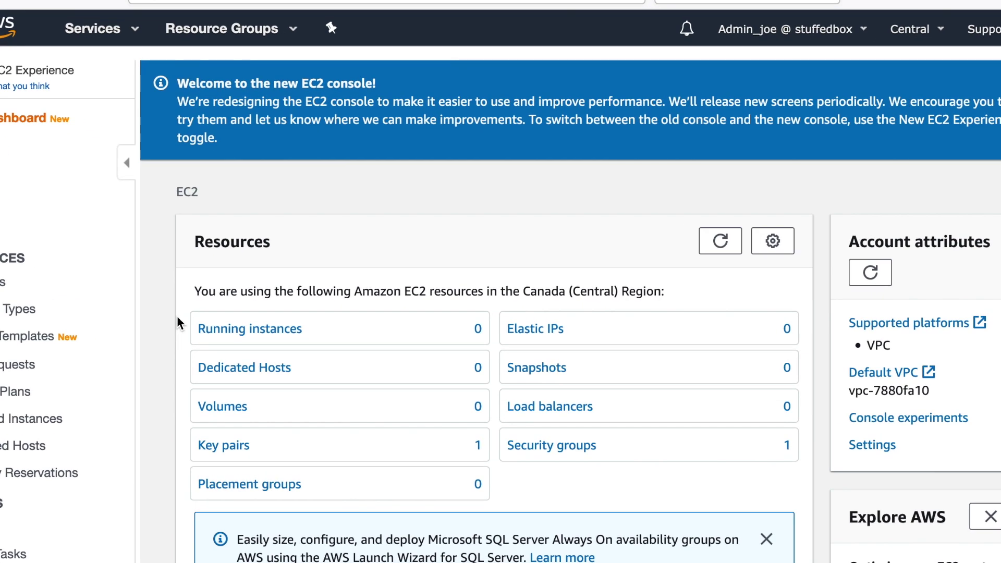
# Open the list of running instances and start launching a new instance
pyautogui.scroll(-3, 177, 316)
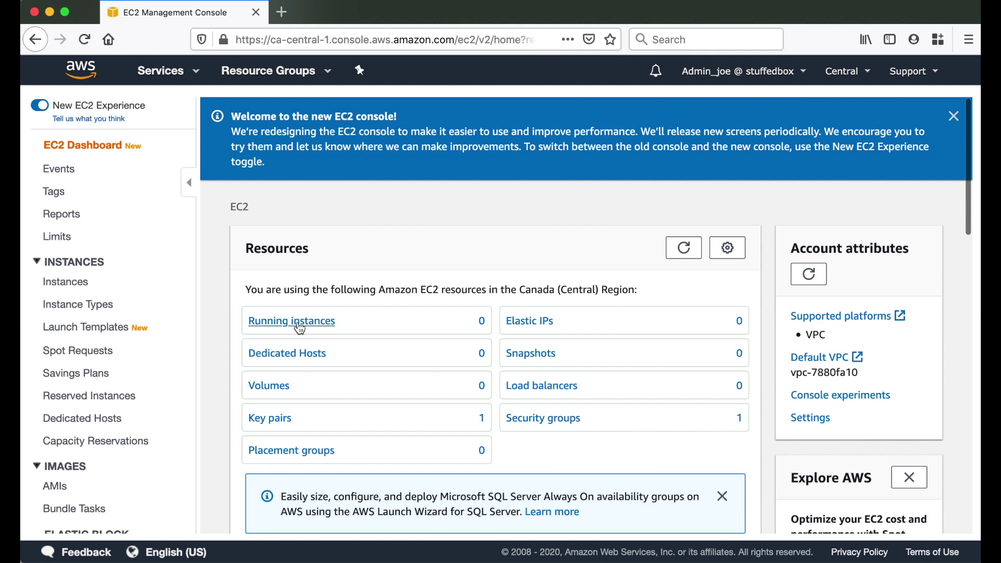
pyautogui.click(299, 324)
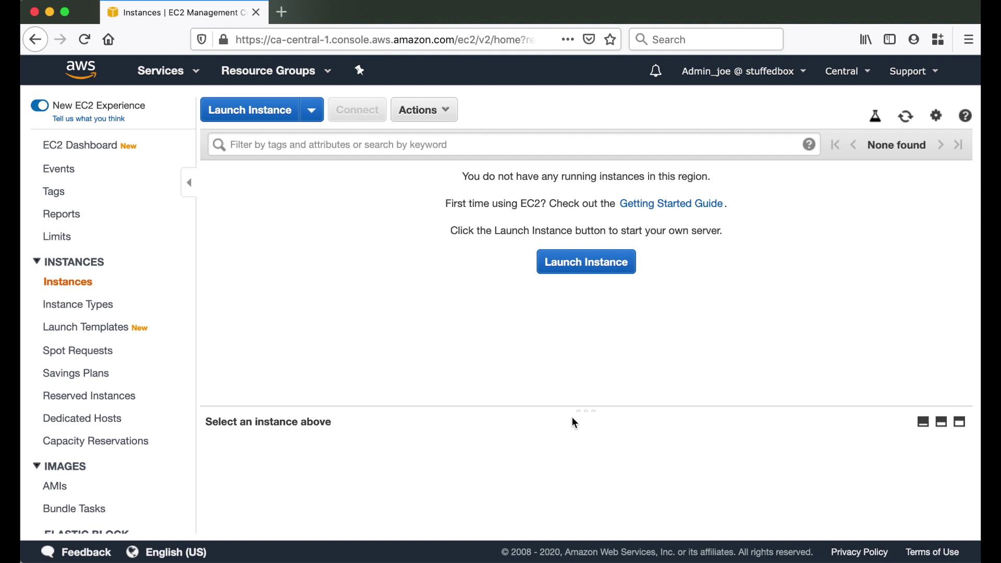
pyautogui.click(609, 268)
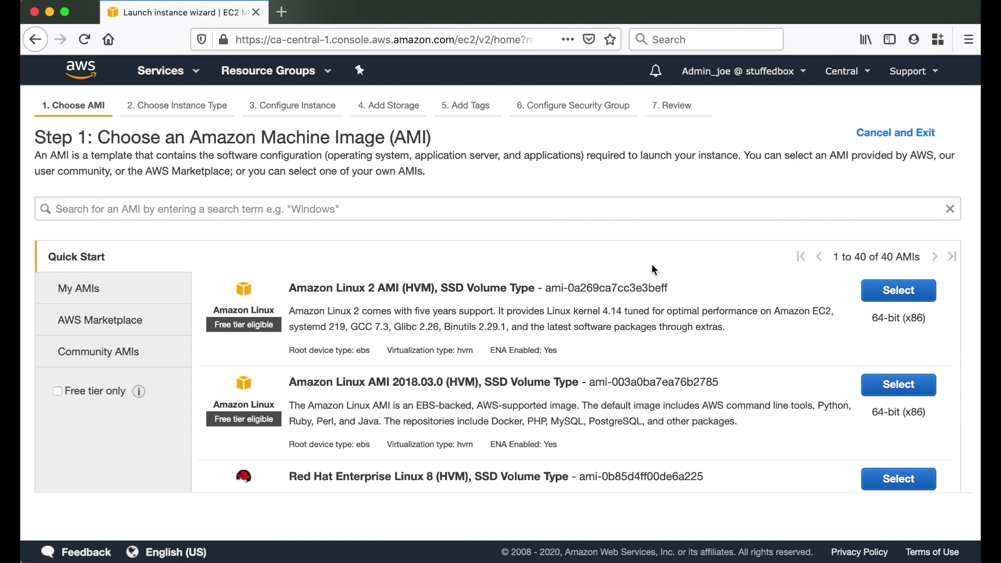
# Choose the Amazon Linux 2 AMI (HVM), SSD Volume Type, keep the t2.micro instance type and continue to the instance details
pyautogui.click(900, 298)
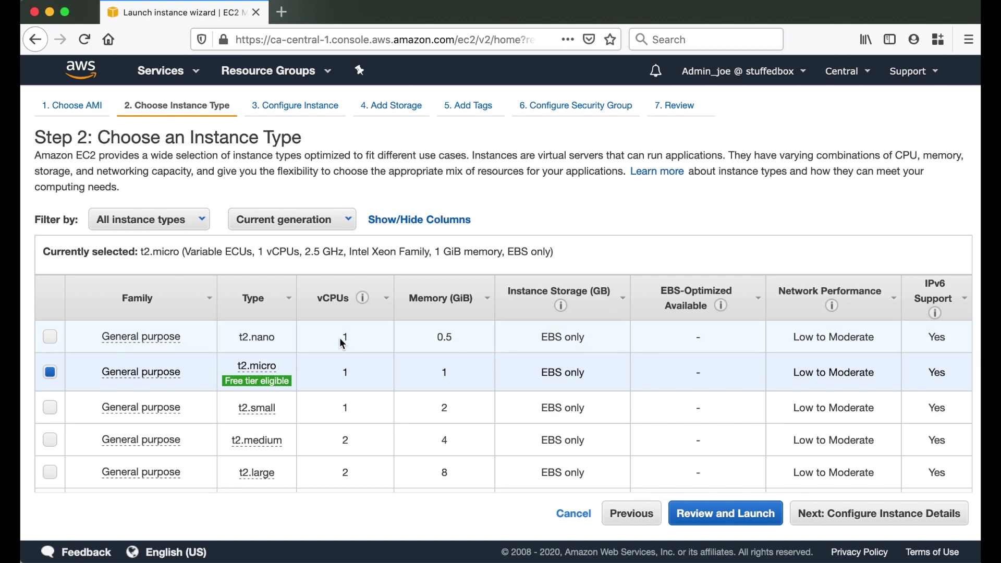
pyautogui.moveTo(282, 388)
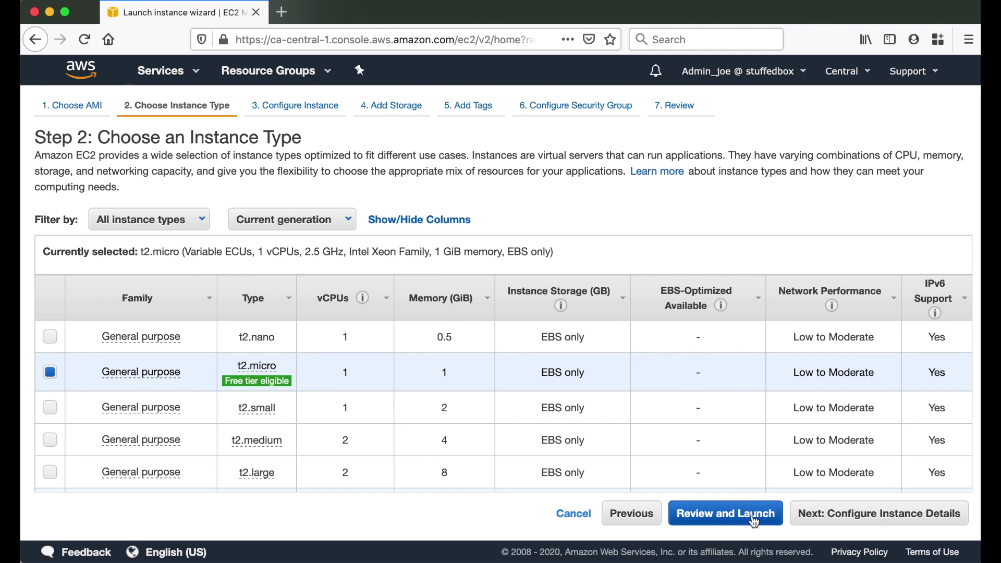
pyautogui.click(857, 521)
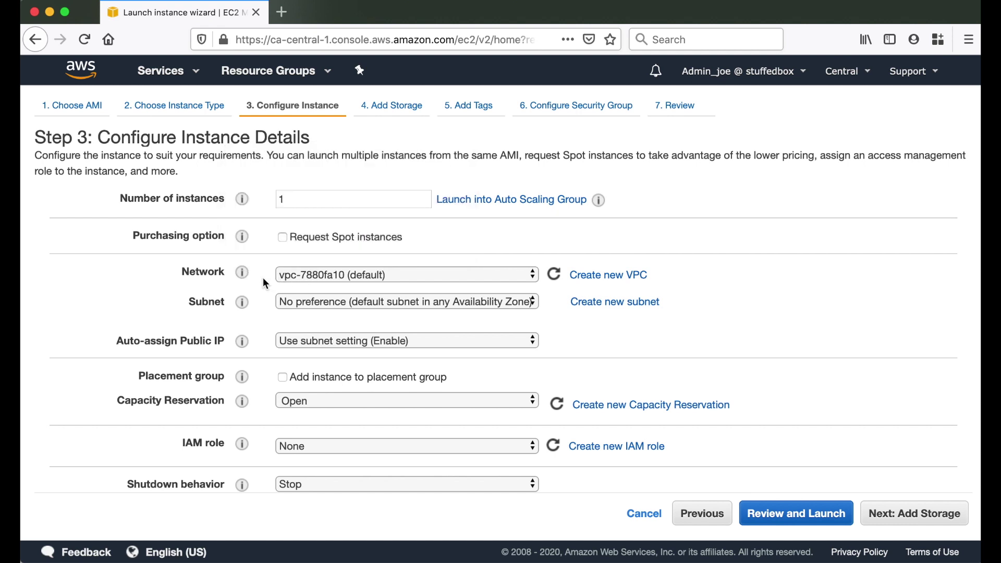
# Keep the instance's subnet at No preference (default subnet in any Availability Zone)
pyautogui.moveTo(243, 273)
pyautogui.click(295, 302)
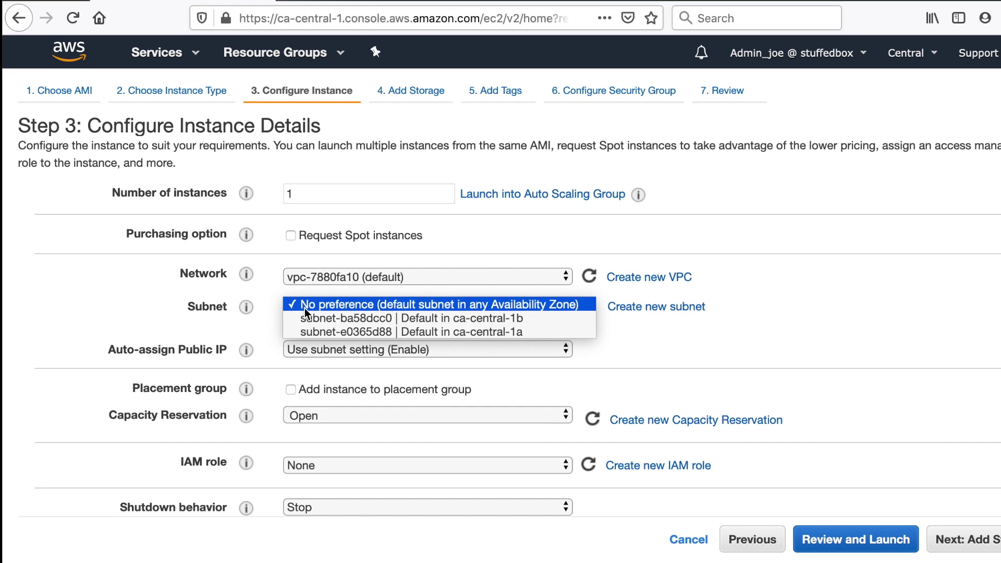
pyautogui.click(304, 308)
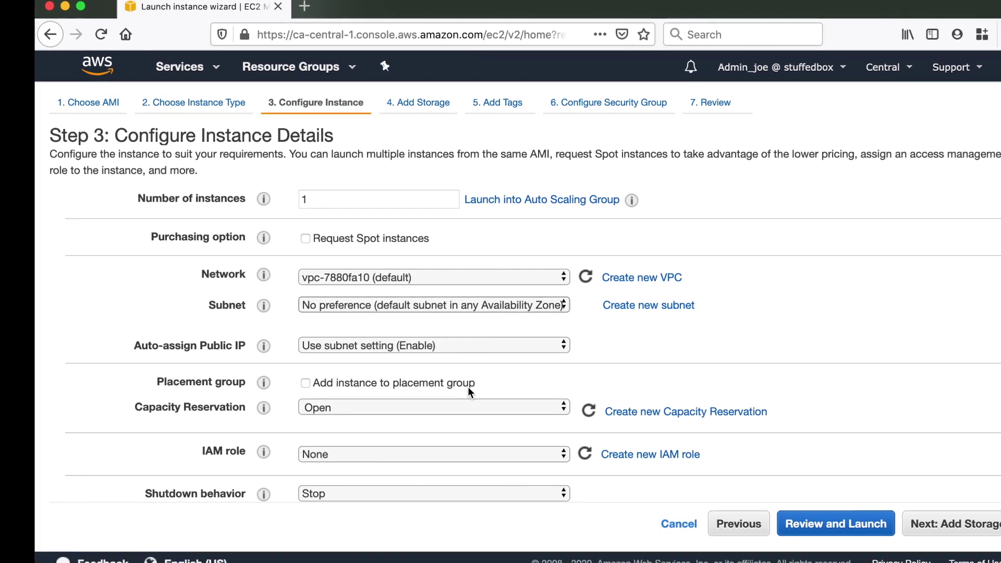
pyautogui.moveTo(263, 383)
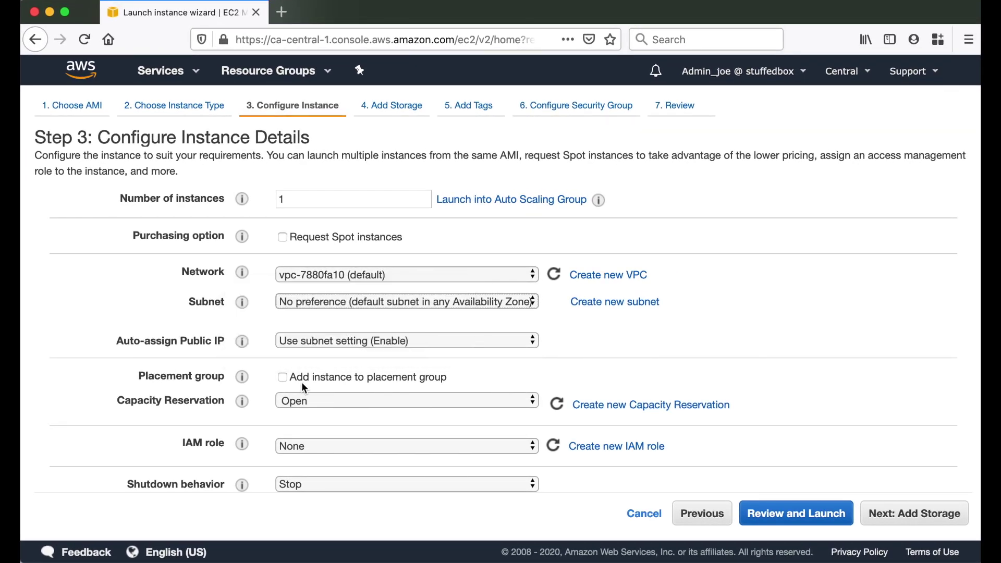
# Inspect the shutdown behavior options for the instance, leaving Stop selected
pyautogui.scroll(-4, 365, 417)
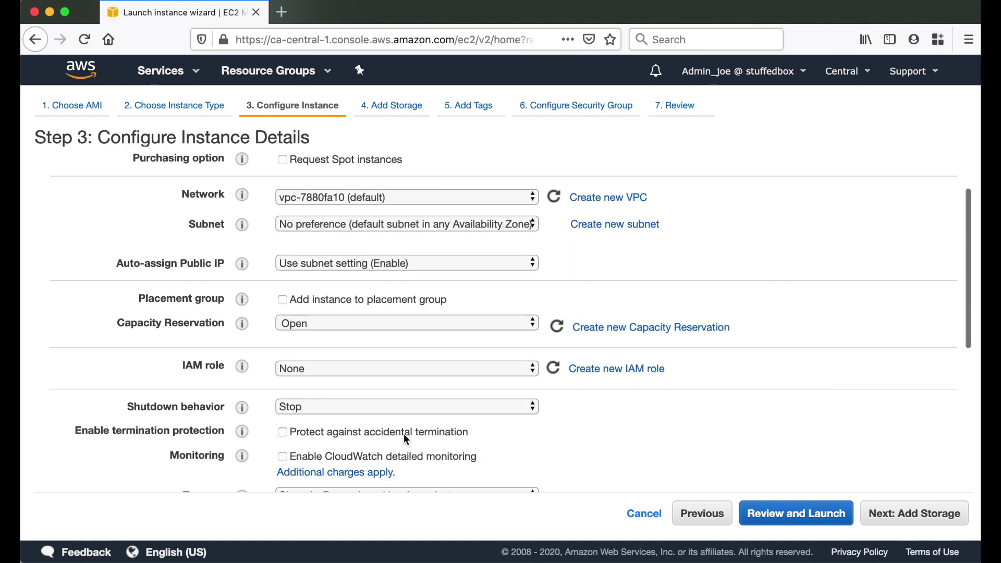
pyautogui.scroll(-2, 468, 398)
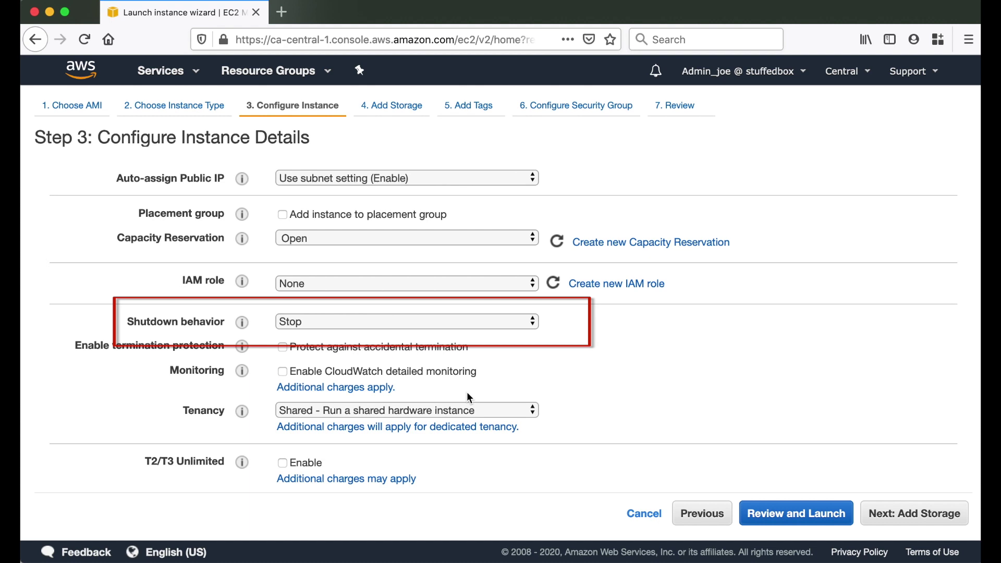
pyautogui.click(345, 321)
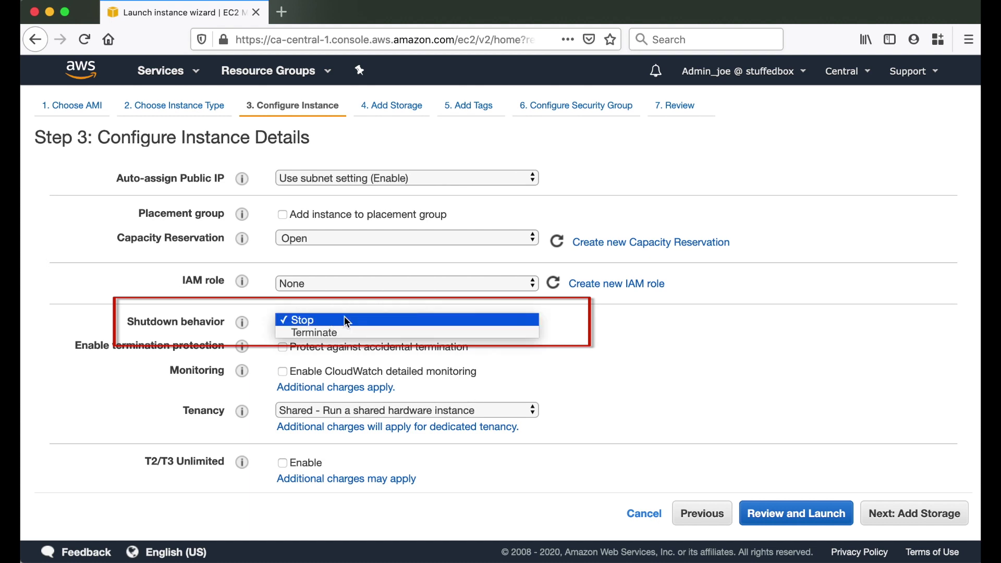
pyautogui.click(571, 376)
# Enable protection against accidental termination and CloudWatch detailed monitoring for the instance
pyautogui.scroll(-2, 571, 376)
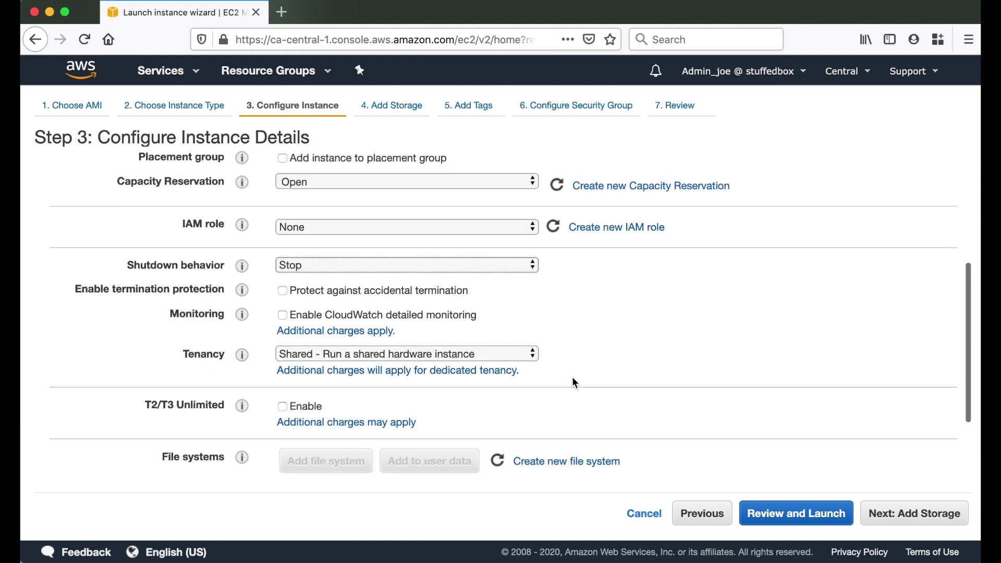
pyautogui.click(283, 290)
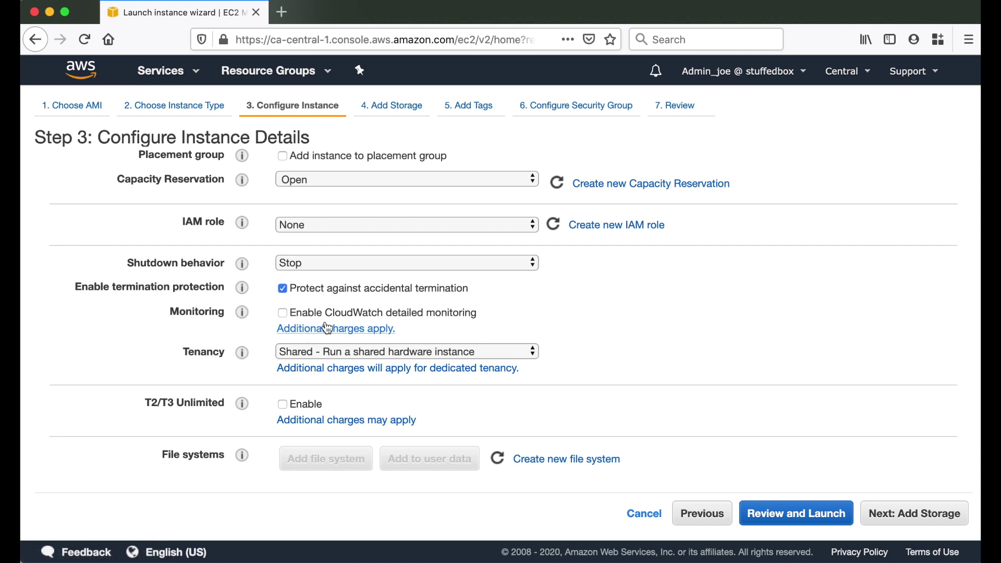
pyautogui.click(284, 314)
# Examine the free tier limits for detailed monitoring on the Amazon CloudWatch pricing page and return to the launch wizard
pyautogui.click(381, 329)
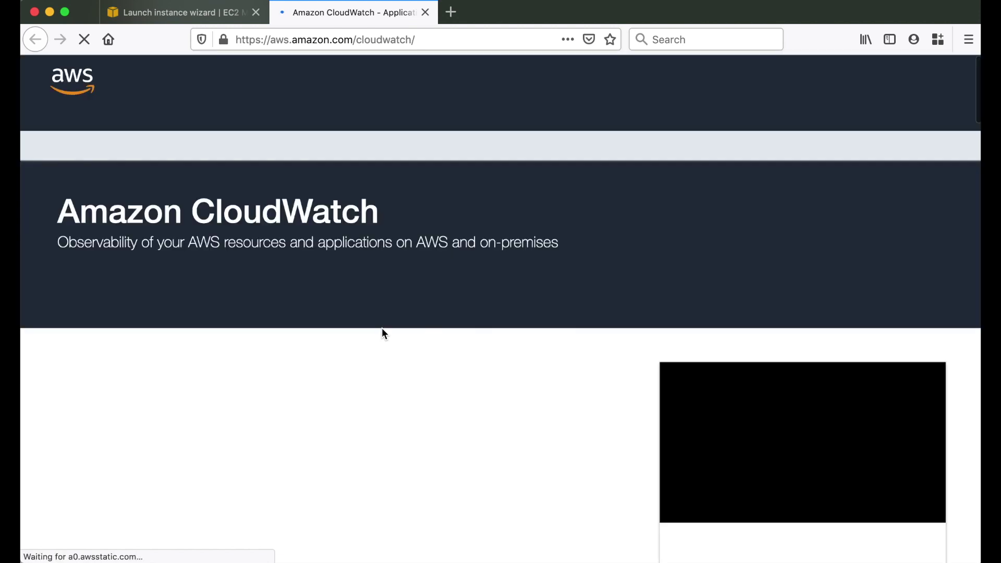
pyautogui.scroll(-2, 381, 327)
pyautogui.scroll(-10, 382, 326)
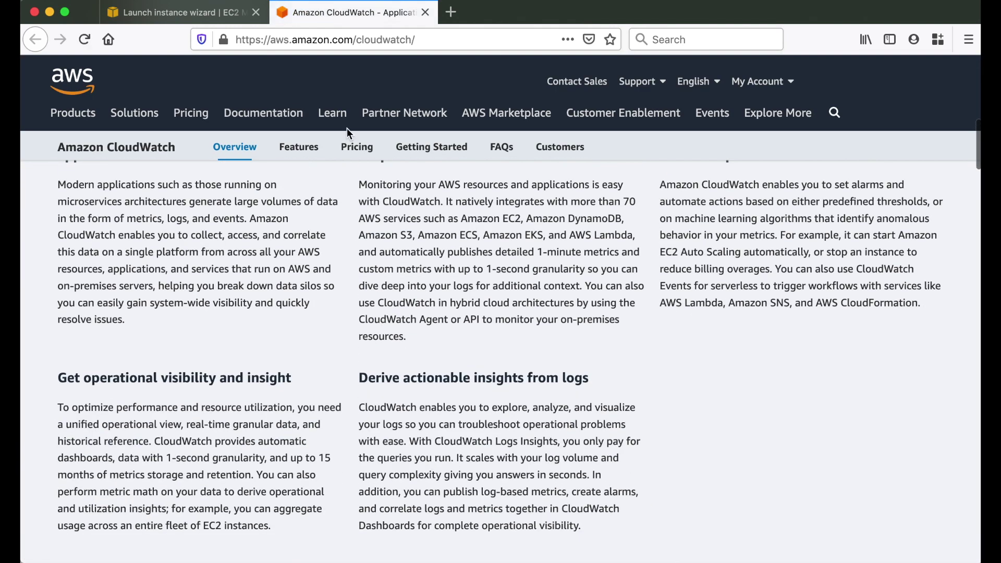
pyautogui.click(352, 148)
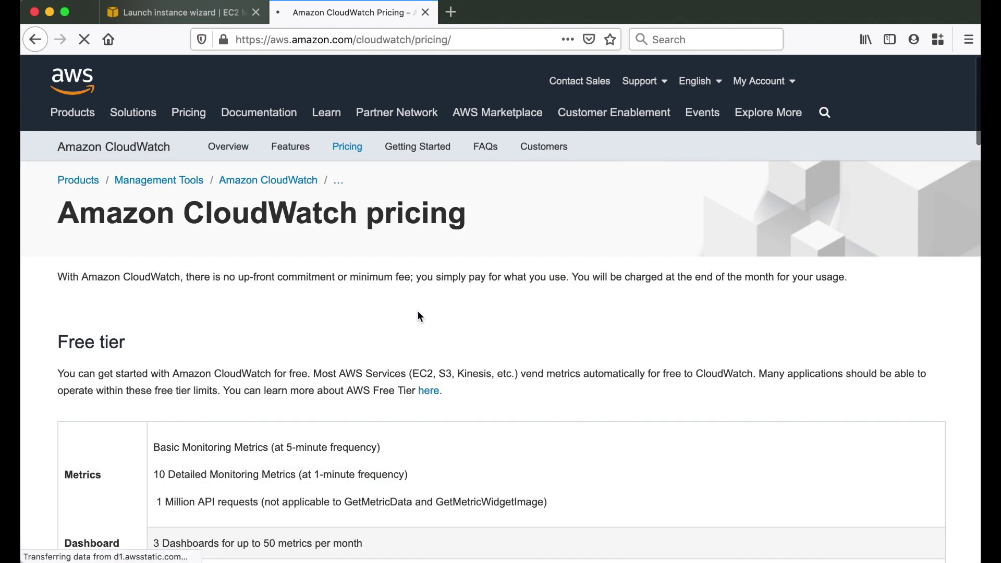
pyautogui.scroll(-3, 417, 311)
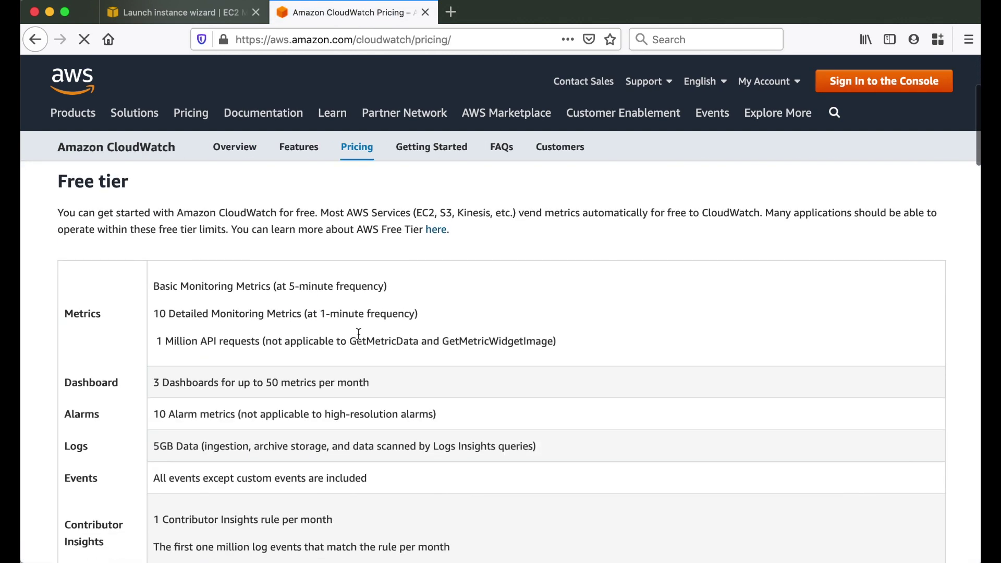
pyautogui.doubleClick(188, 314)
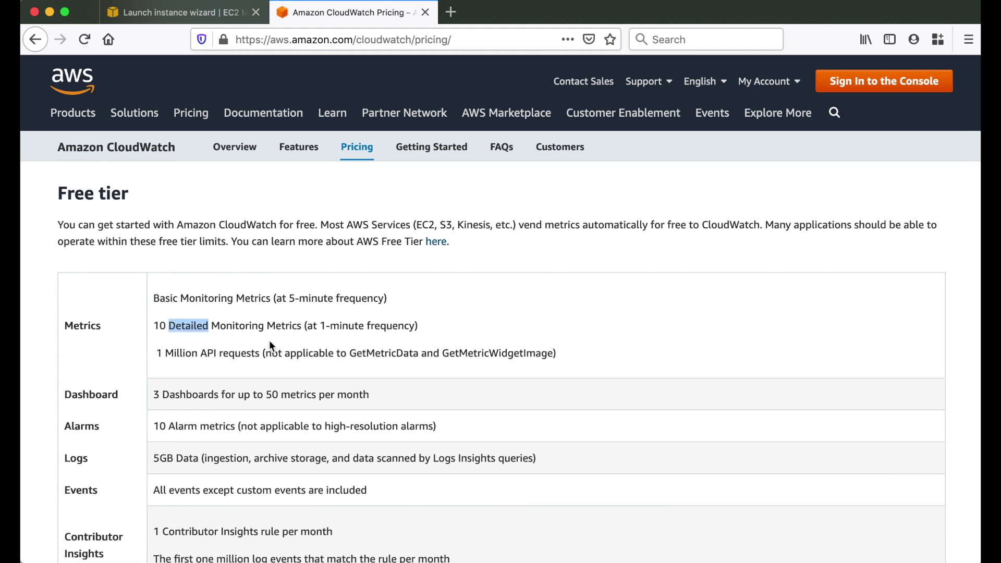
pyautogui.click(431, 12)
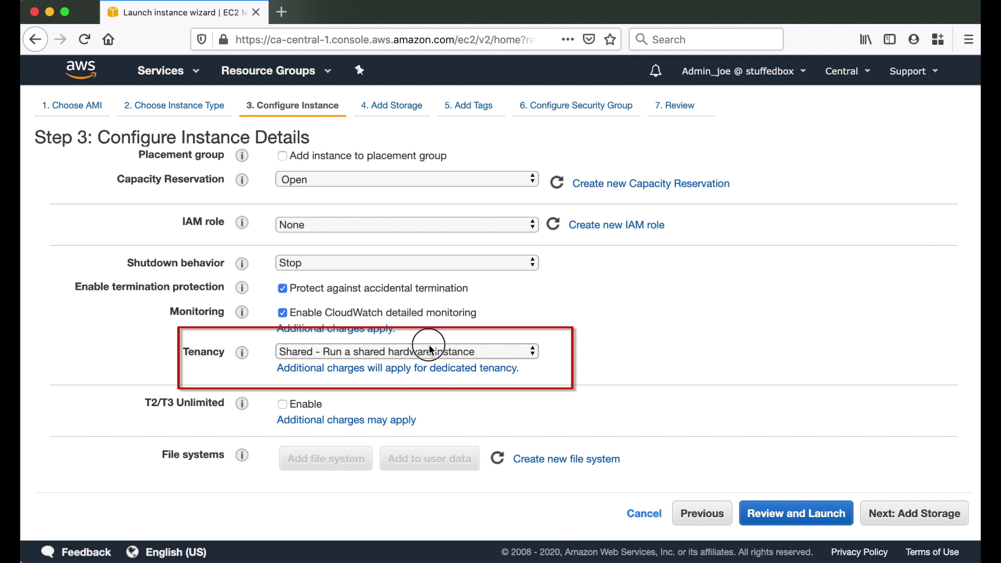
# Check the tenancy options, keep Shared - Run a shared hardware instance, and continue to the storage settings
pyautogui.click(487, 352)
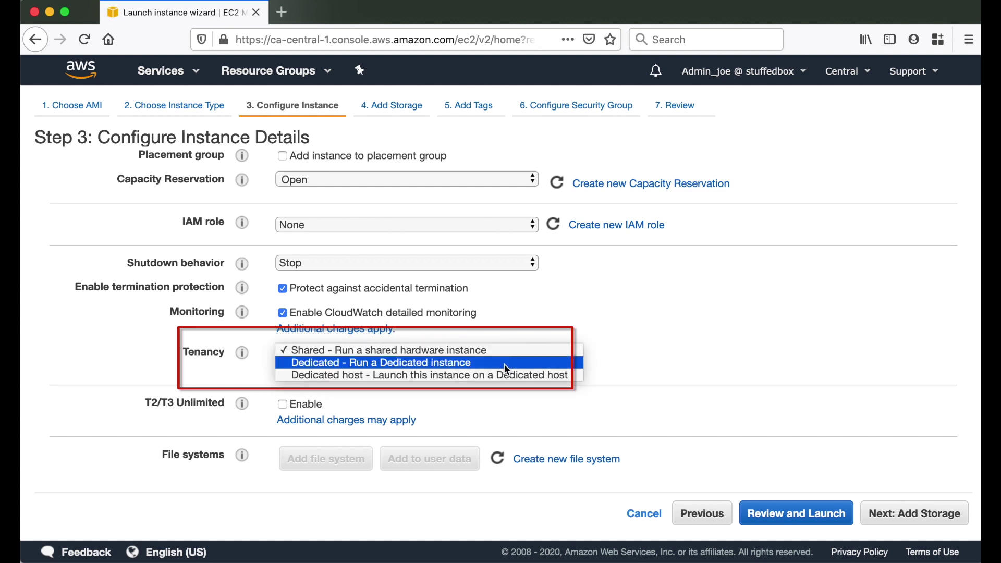
pyautogui.click(580, 418)
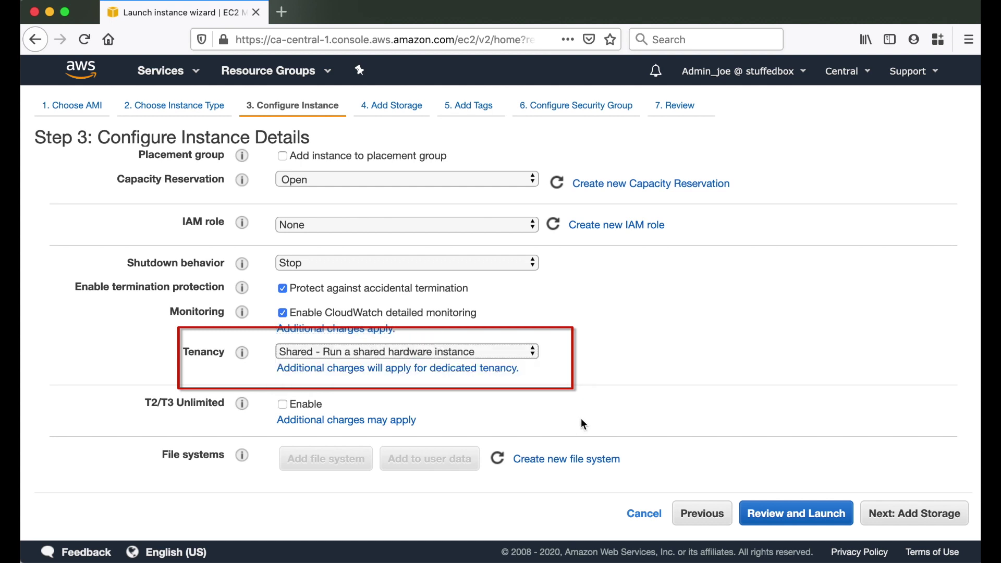
pyautogui.scroll(-1, 581, 418)
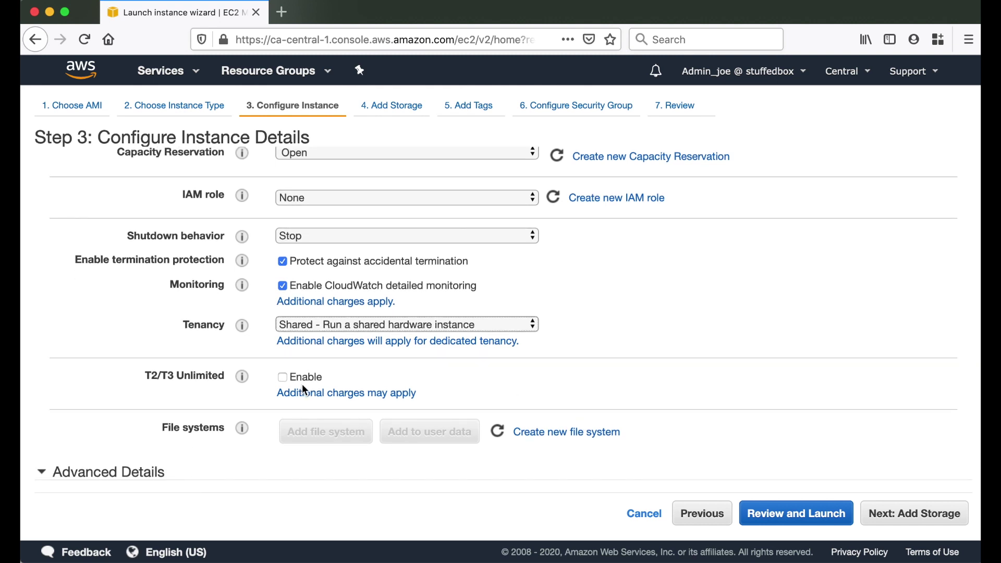
pyautogui.moveTo(242, 377)
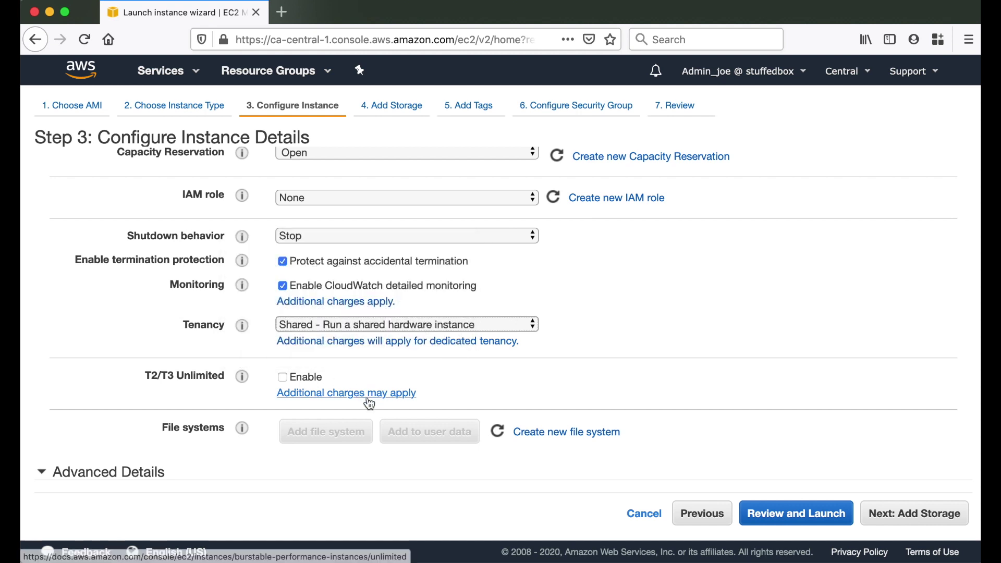
pyautogui.scroll(-3, 367, 399)
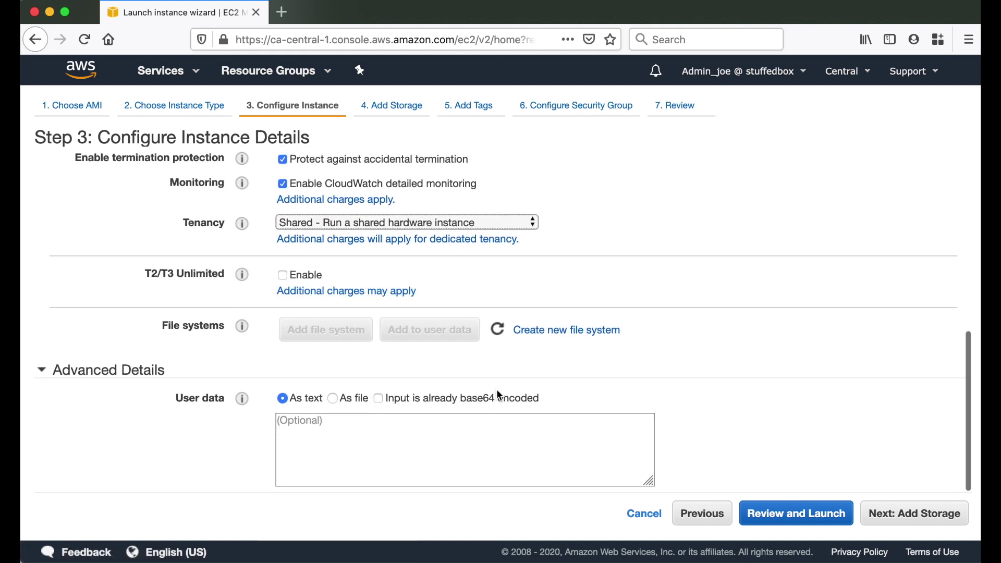
pyautogui.click(903, 514)
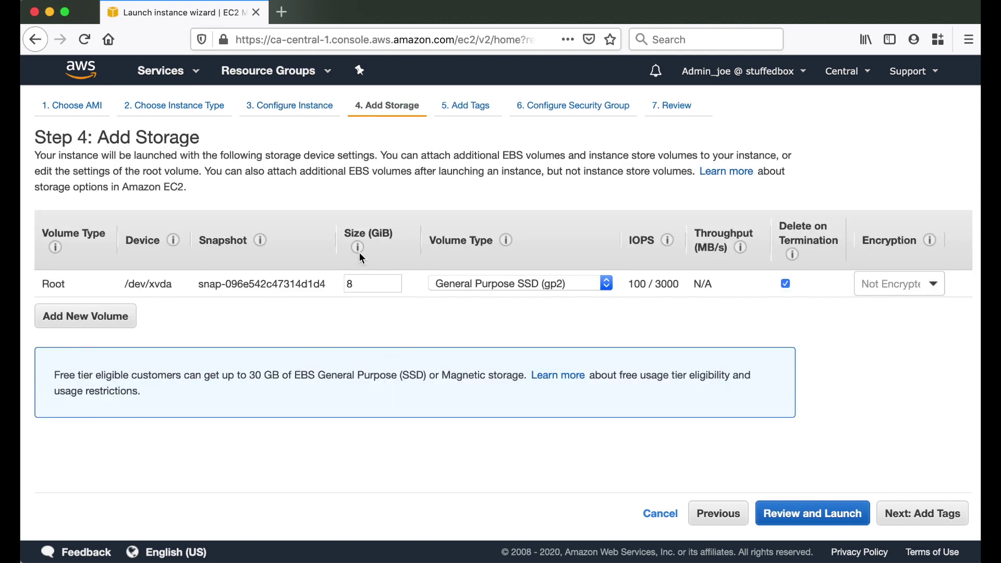
# Check the free tier storage allowance, keep General Purpose SSD (gp2) for the root volume, and continue to the tags
pyautogui.moveTo(359, 244)
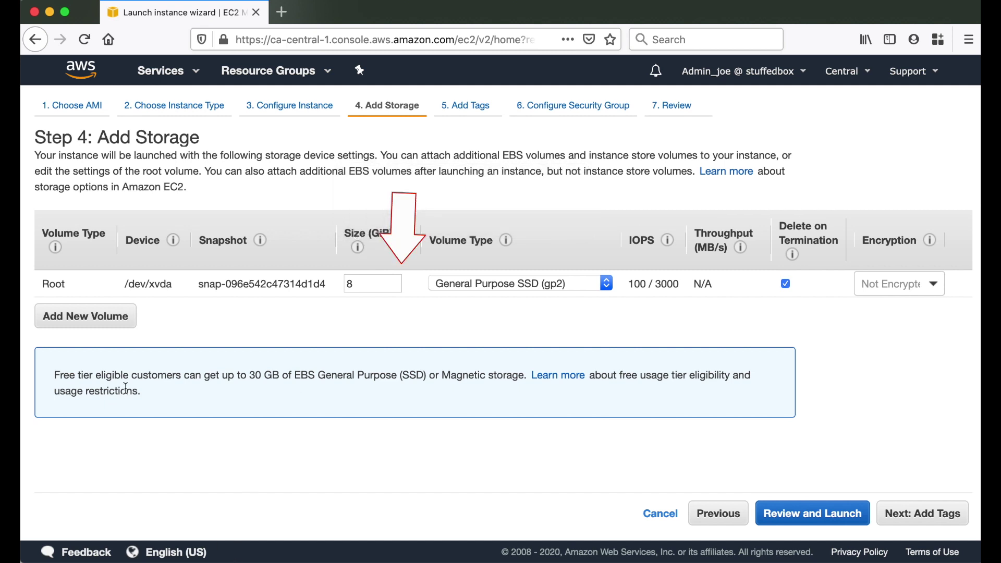
pyautogui.moveTo(121, 375); pyautogui.dragTo(361, 368)
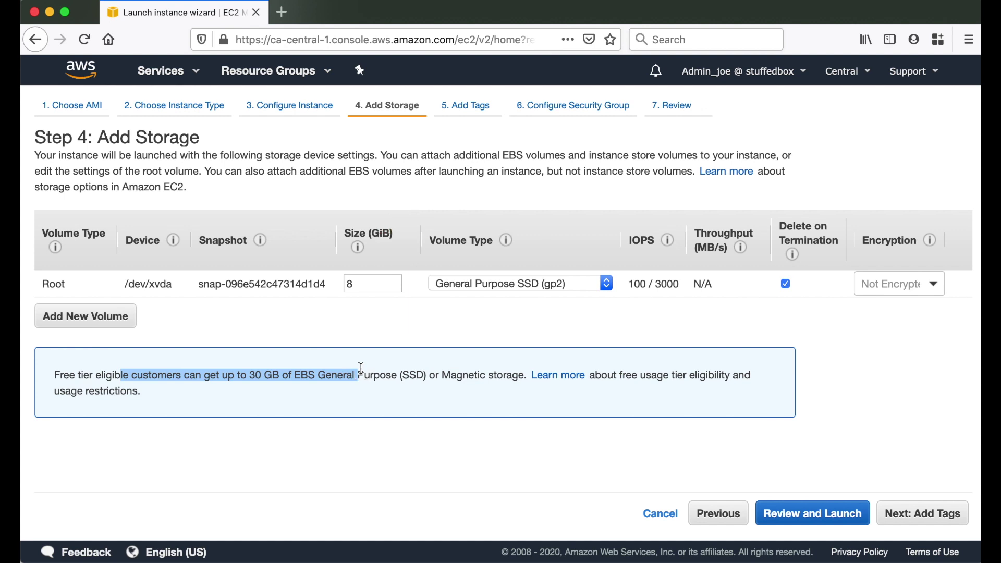
pyautogui.click(596, 288)
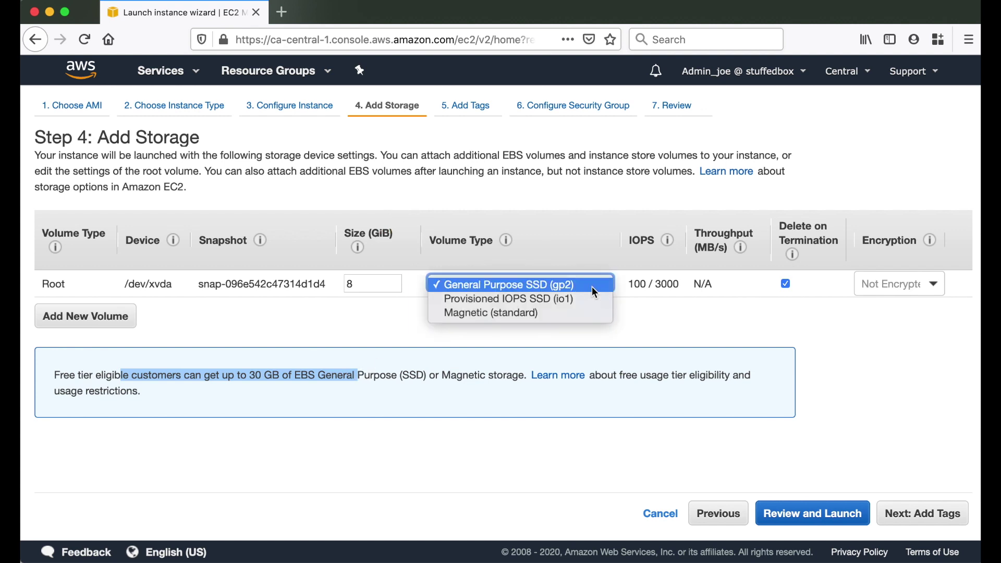
pyautogui.click(594, 291)
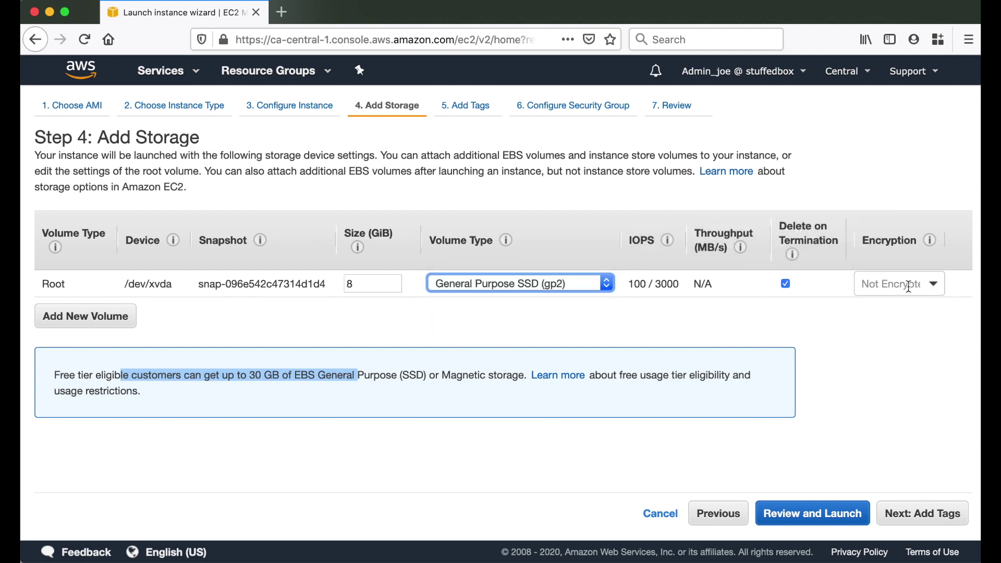
pyautogui.click(705, 316)
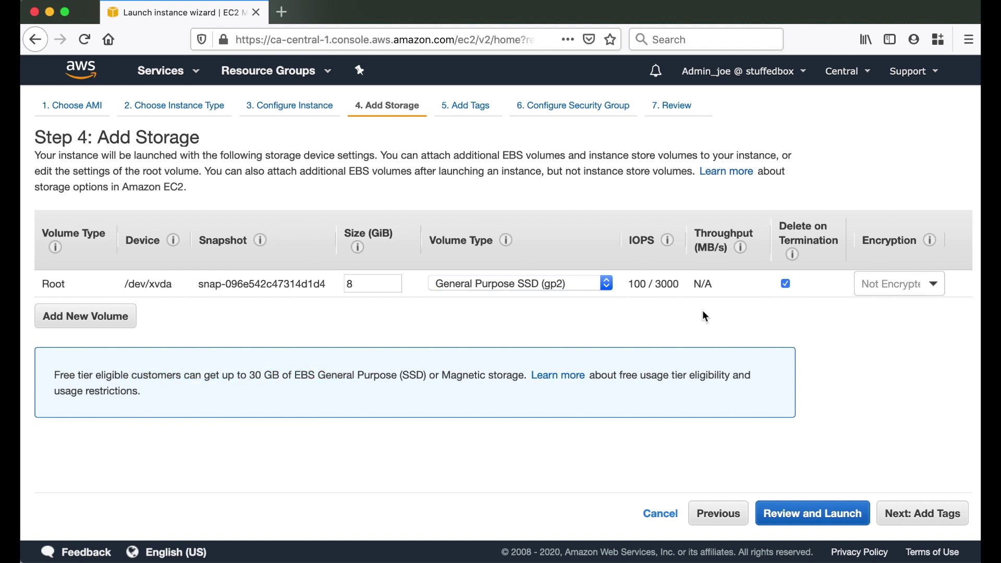
pyautogui.click(921, 511)
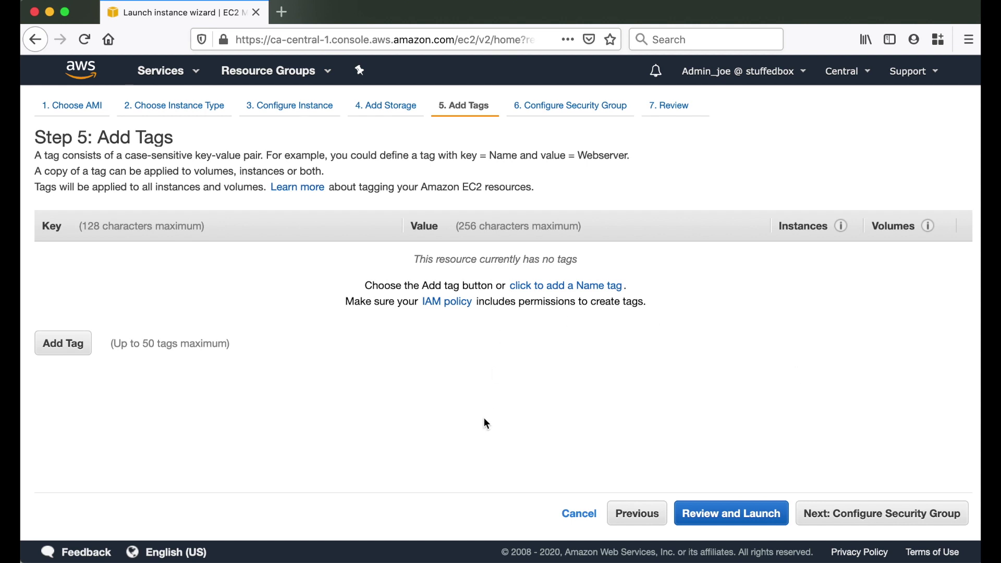
# Add a tag with key name and value myFirstInstance, and continue to the security group settings
pyautogui.click(73, 343)
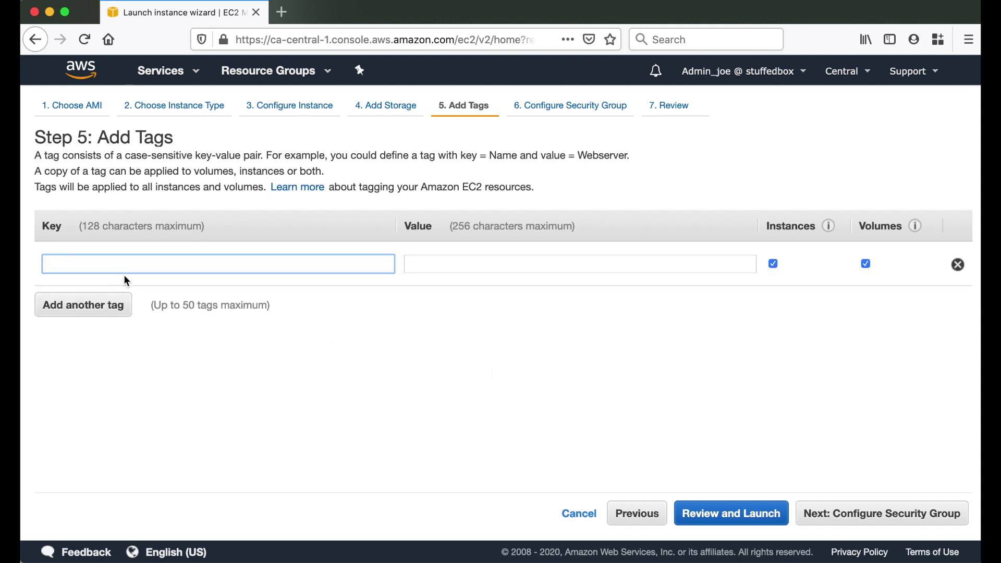
pyautogui.write('name')
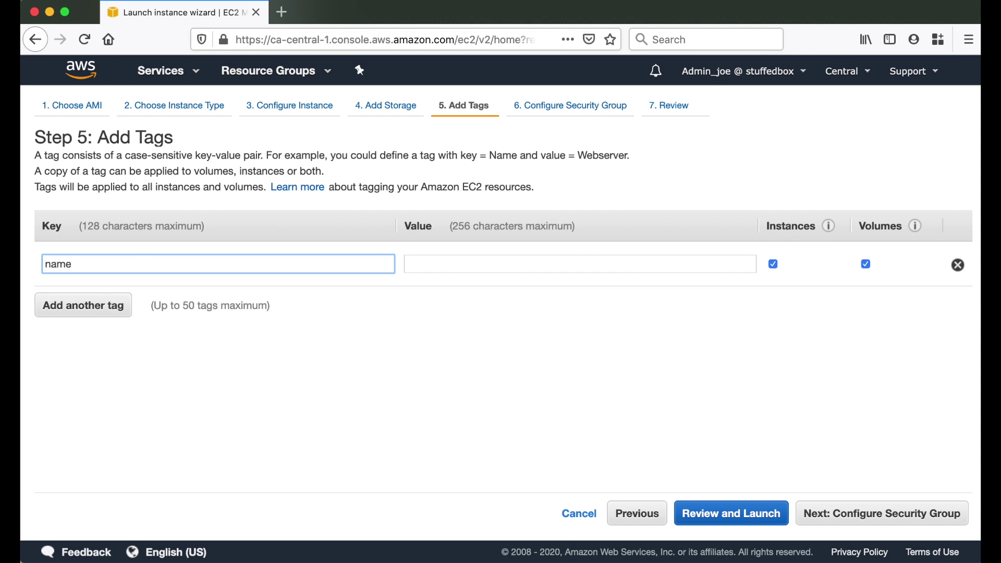
pyautogui.press('Tab')
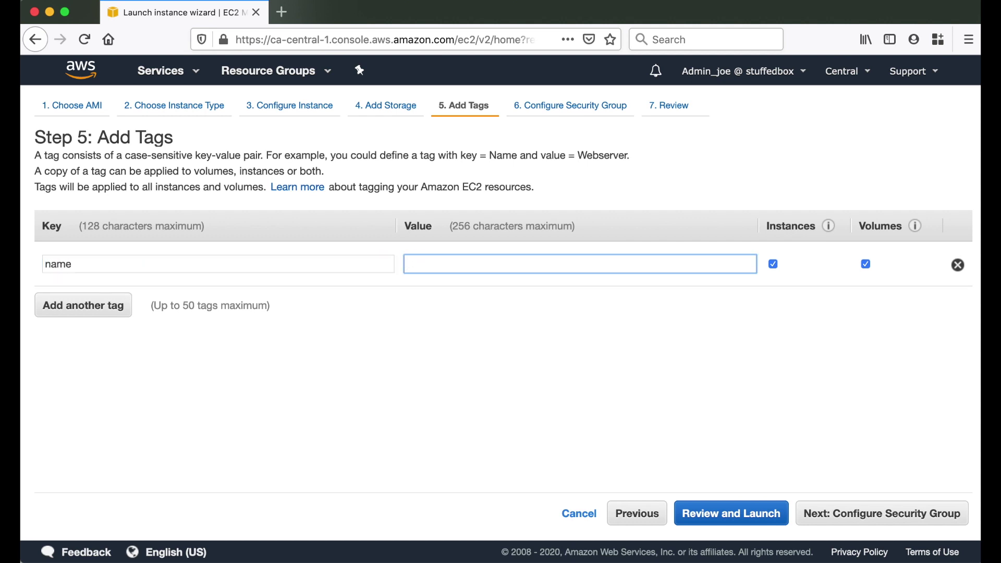
pyautogui.write('myFirstInstance')
pyautogui.click(823, 514)
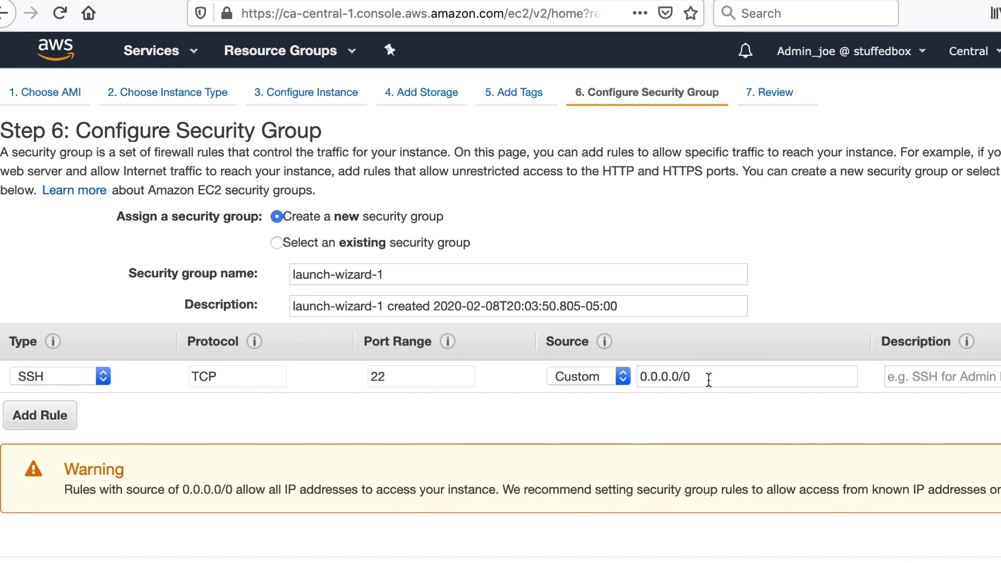
# Try the Anywhere and My IP sources for the SSH rule, and set the source to Anywhere
pyautogui.moveTo(628, 341); pyautogui.dragTo(590, 341)
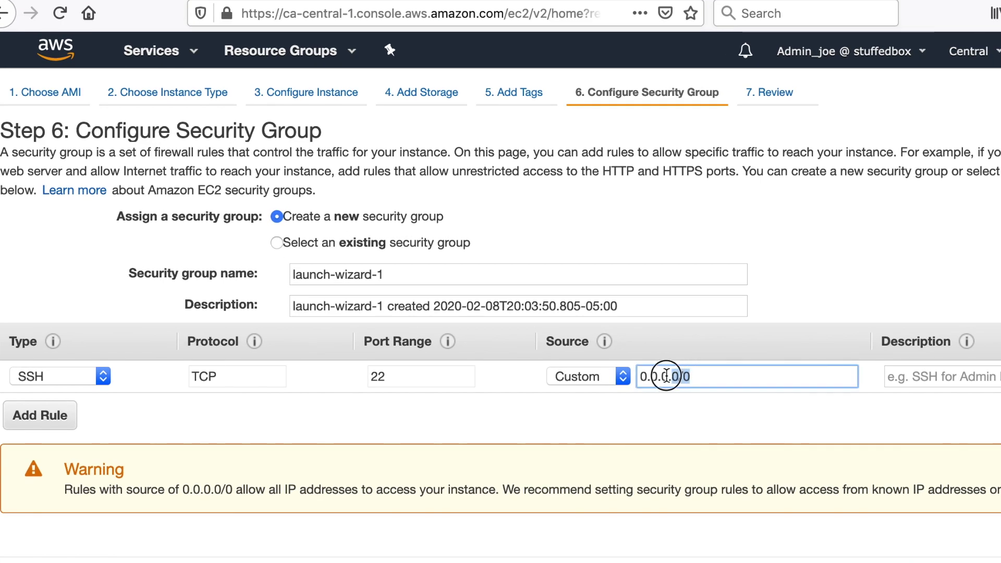
pyautogui.moveTo(667, 376); pyautogui.dragTo(626, 376)
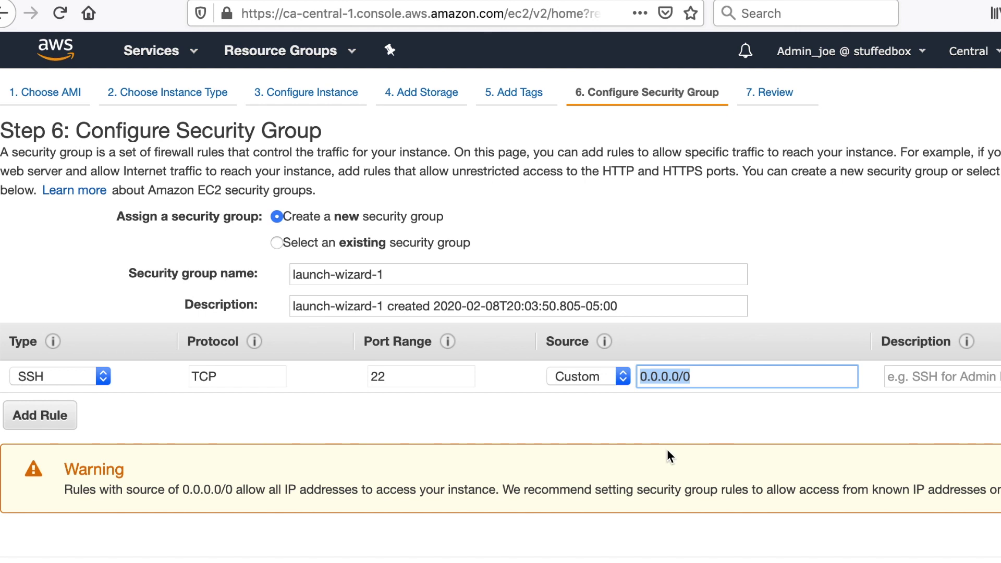
pyautogui.click(590, 377)
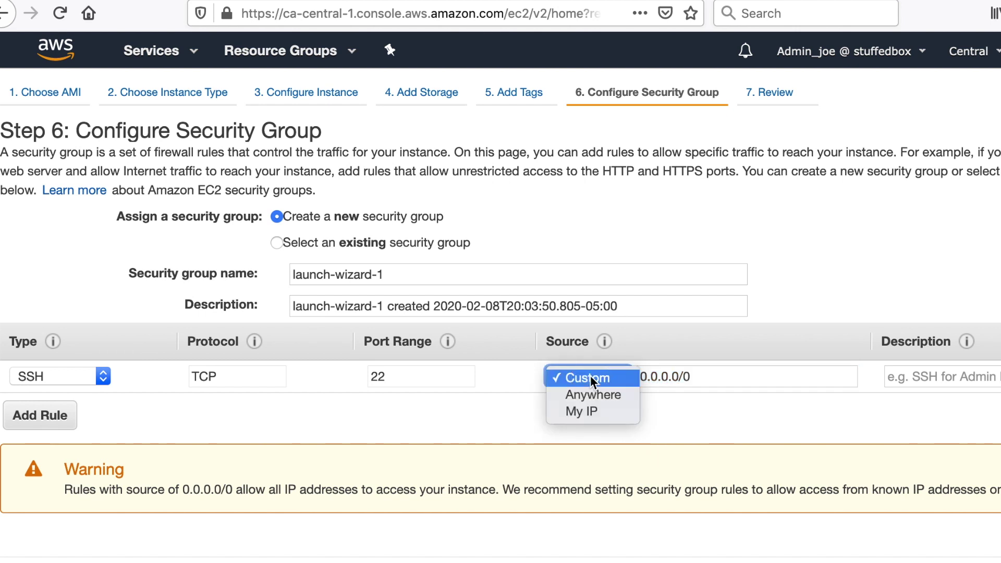
pyautogui.click(621, 394)
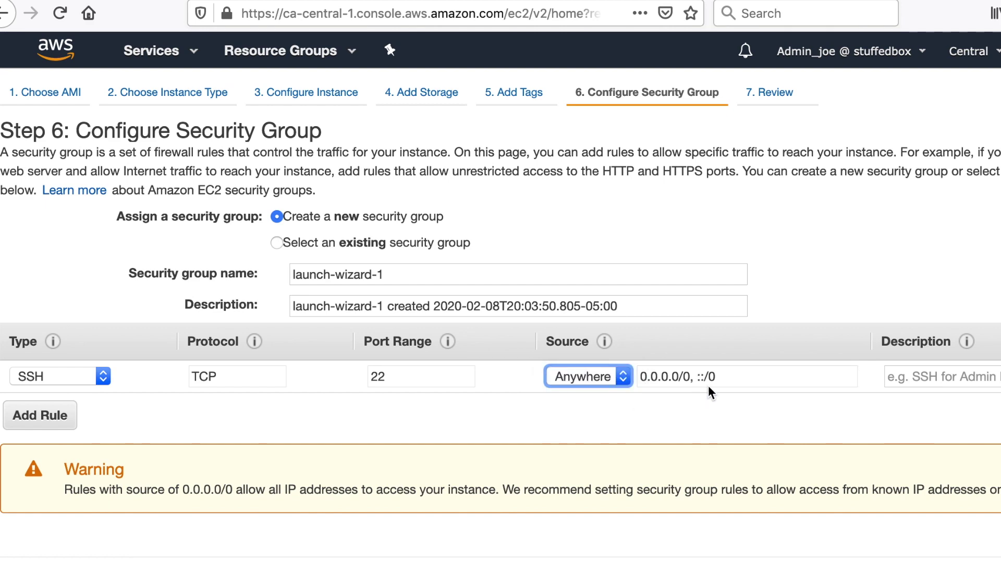
pyautogui.click(611, 374)
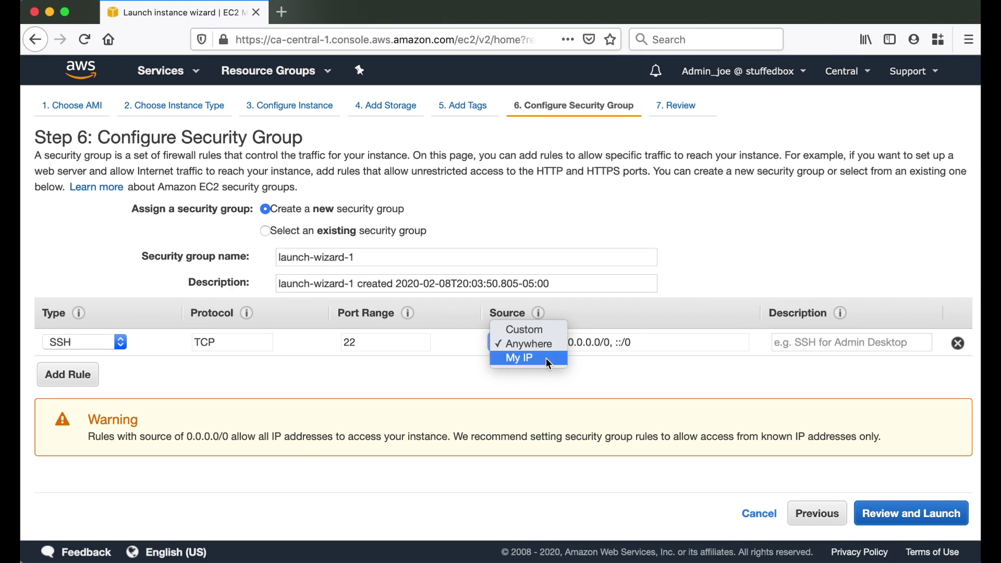
pyautogui.click(609, 395)
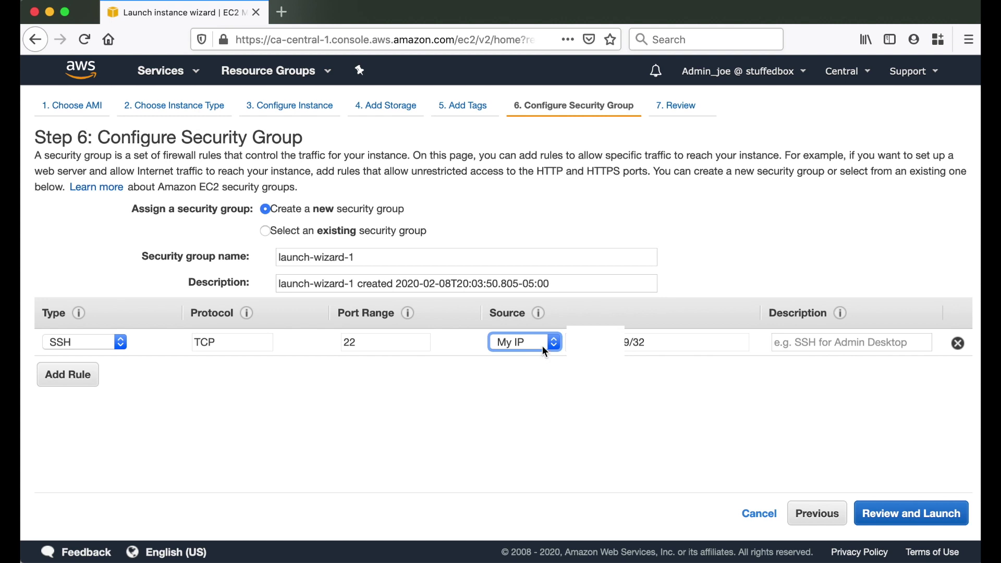
pyautogui.click(542, 344)
pyautogui.click(545, 331)
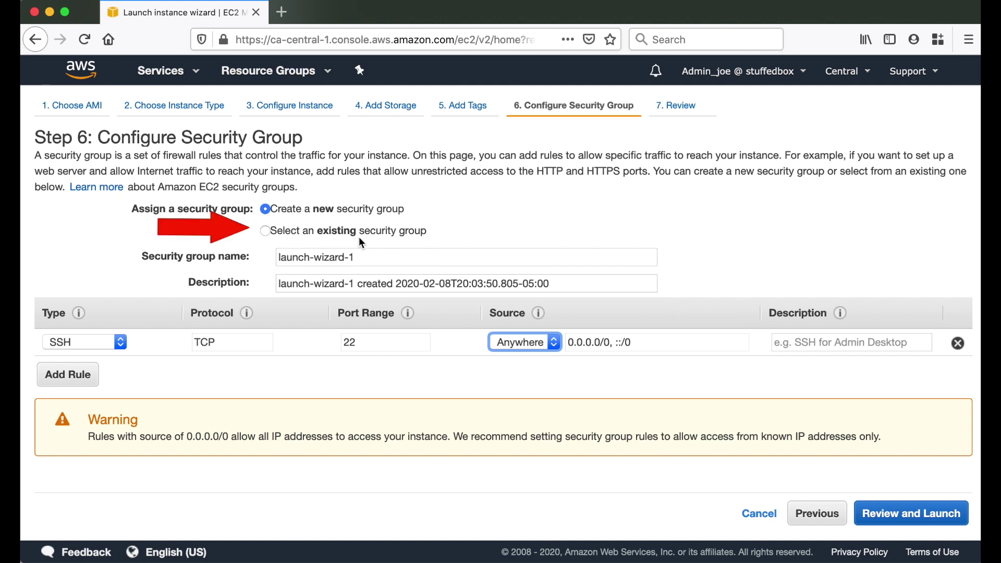
# Set both the name and the description of the new security group to myFirstSecurityGroup
pyautogui.moveTo(367, 254); pyautogui.dragTo(263, 252)
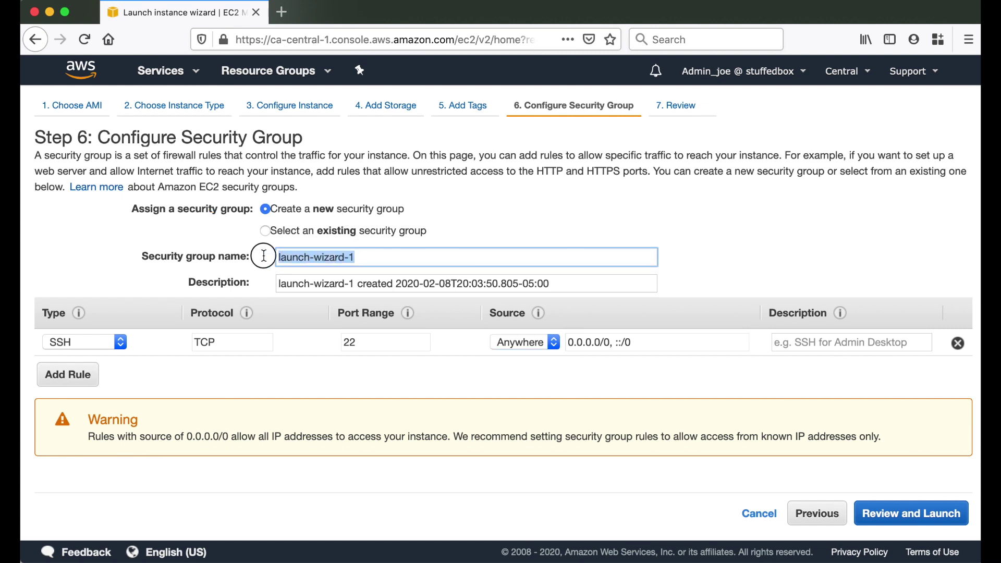
pyautogui.write('myFirst')
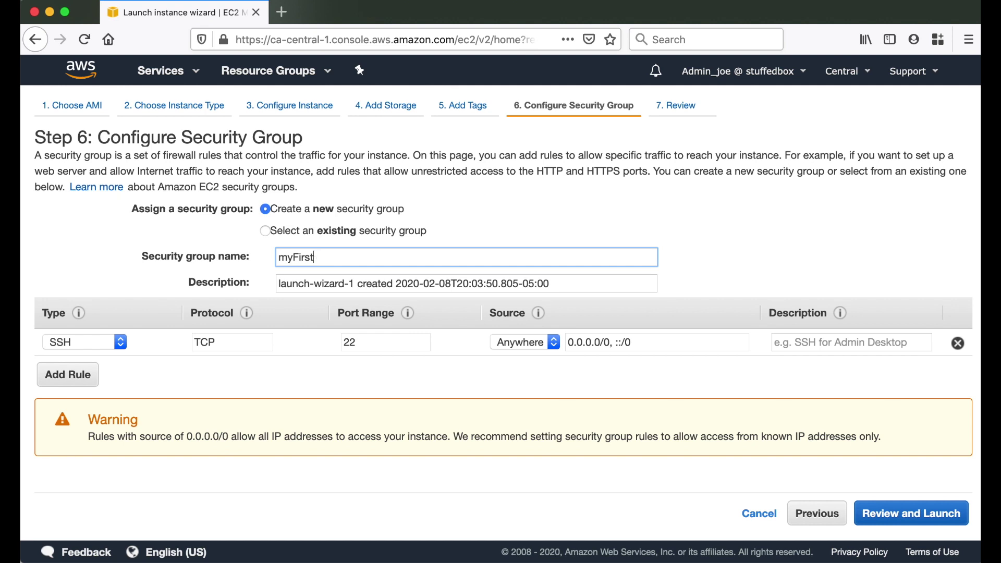
pyautogui.write('SecurityGroup')
pyautogui.press('super+a')
pyautogui.press('super+c')
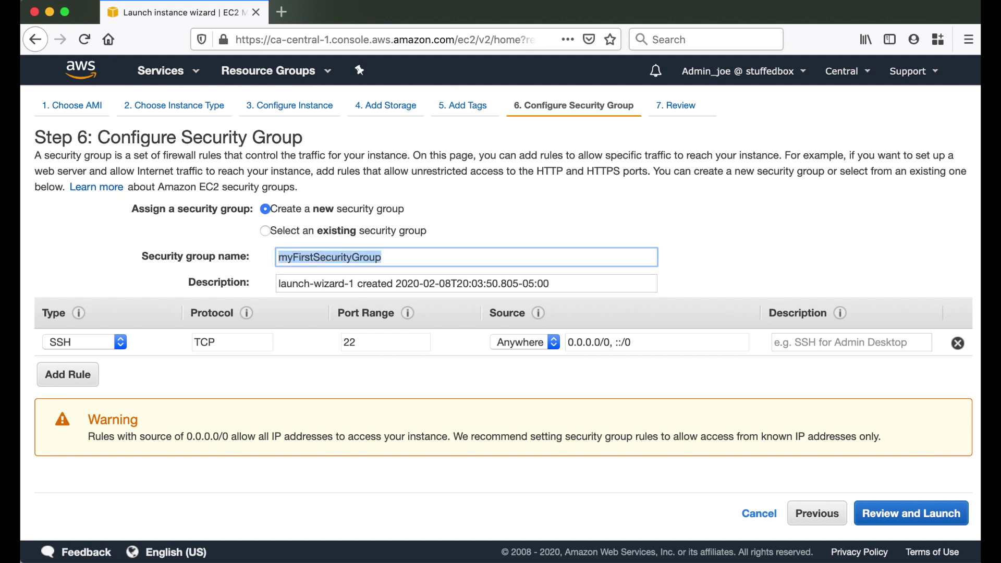
pyautogui.press('super+Tab')
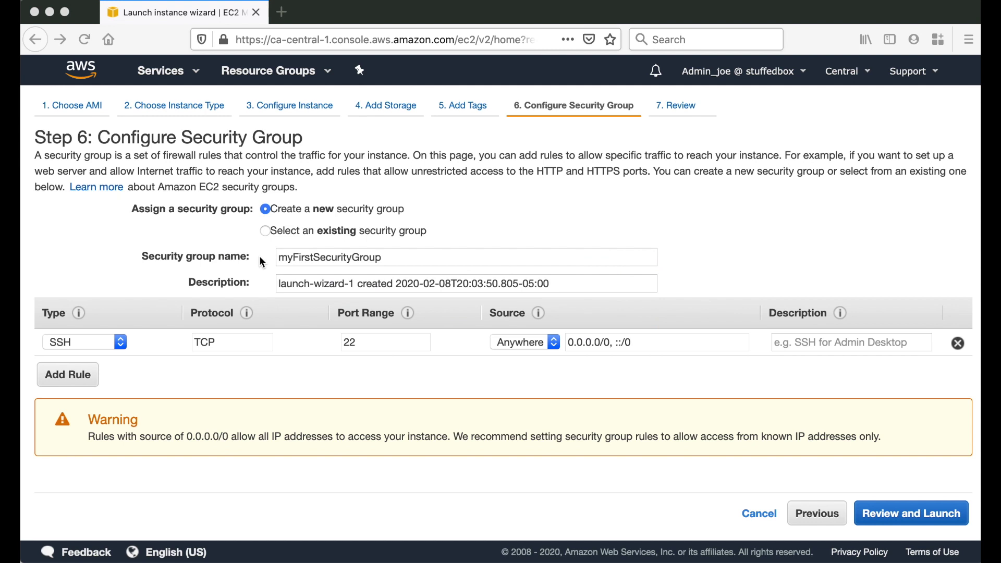
pyautogui.click(320, 283)
pyautogui.tripleClick(321, 283)
pyautogui.press('super+v')
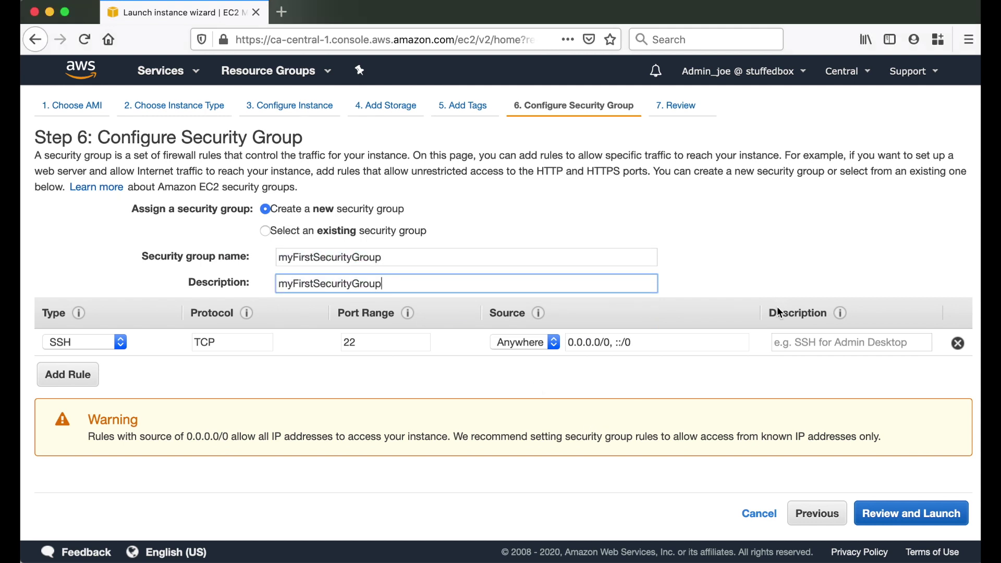
# Set the SSH rule's description to "SSH for myFirstInstance" and continue to the launch review
pyautogui.click(793, 344)
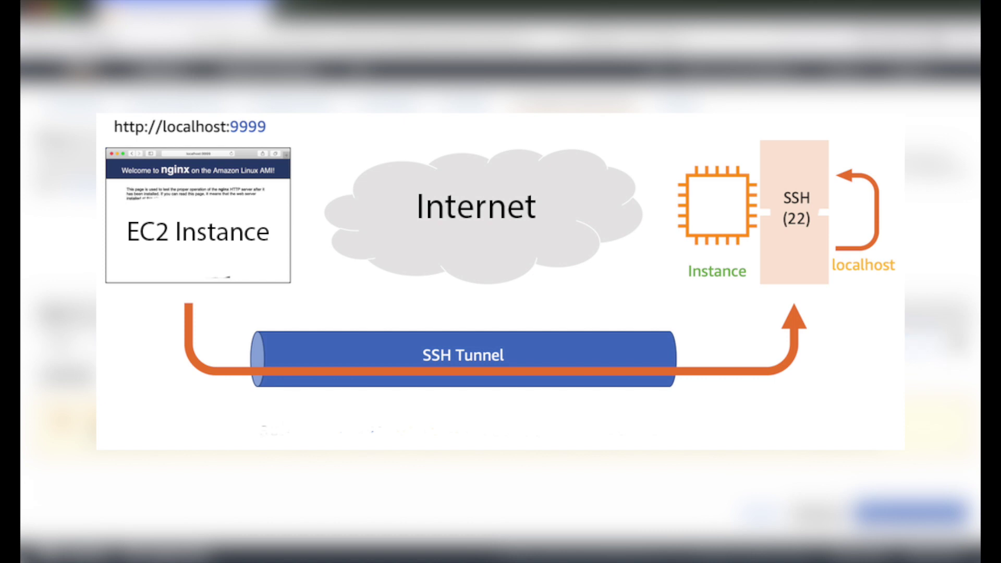
pyautogui.write('SS')
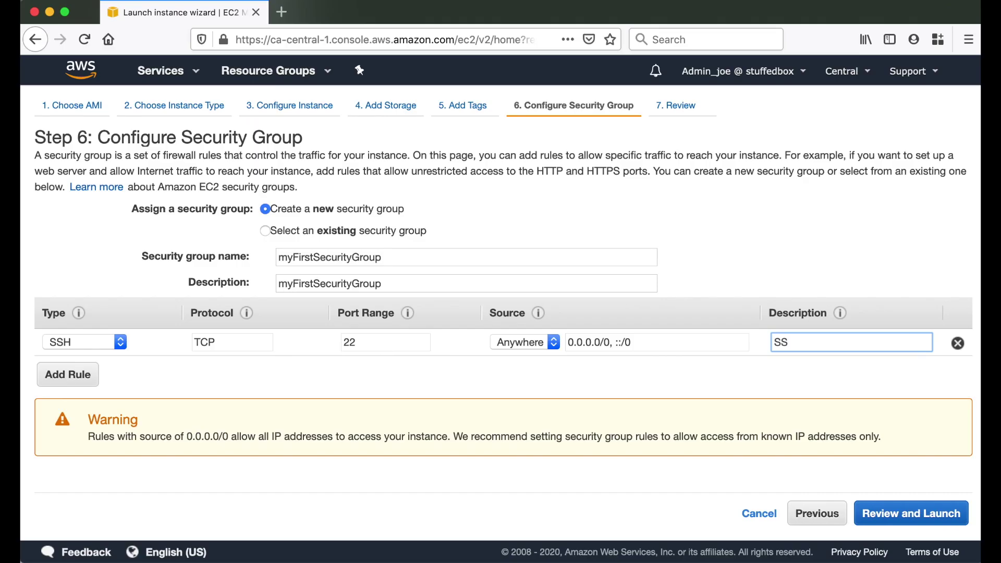
pyautogui.write('H for')
pyautogui.press('super+v')
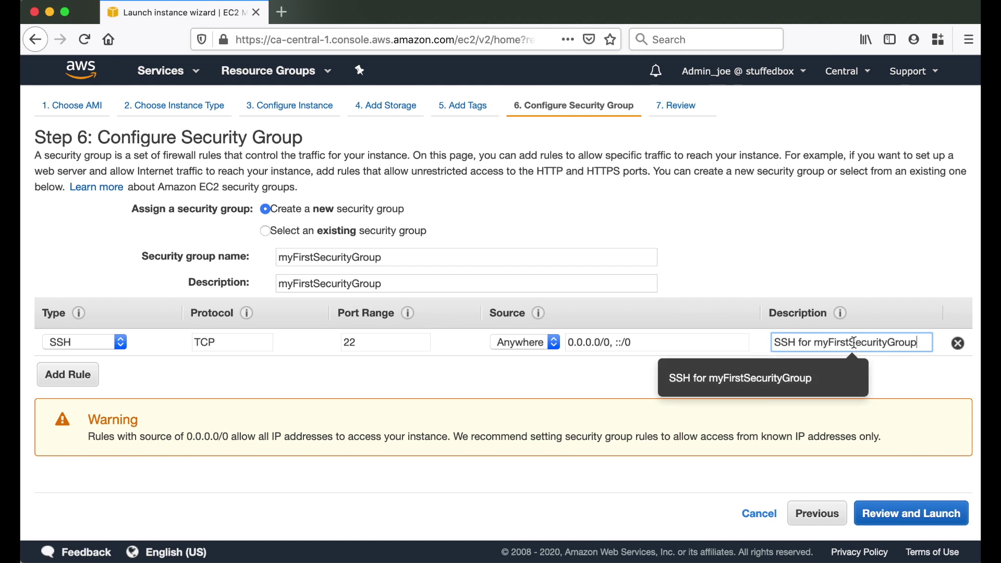
pyautogui.moveTo(852, 342); pyautogui.dragTo(952, 343)
pyautogui.press('BackSpace')
pyautogui.press('BackSpace')
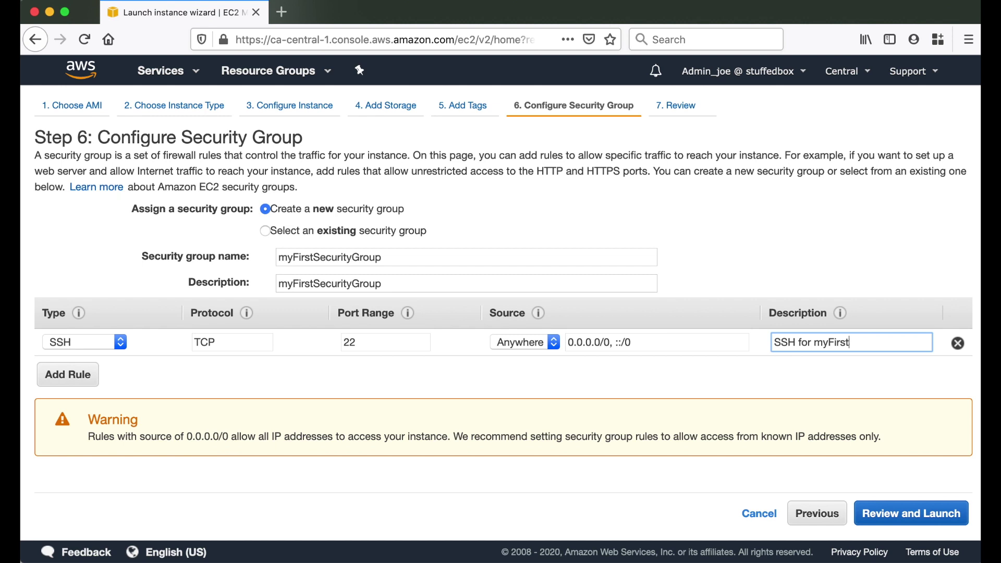
pyautogui.write('Instance')
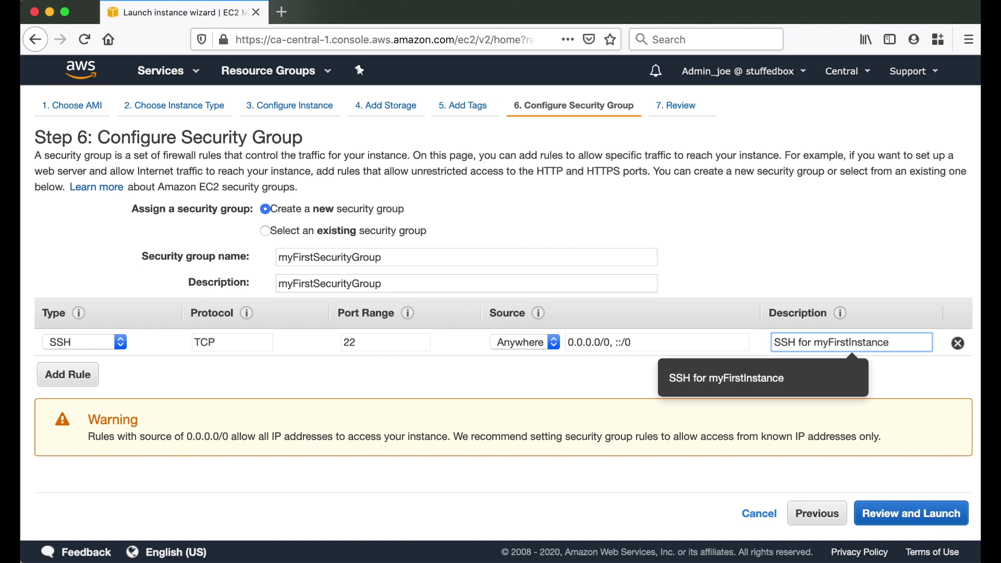
pyautogui.click(933, 369)
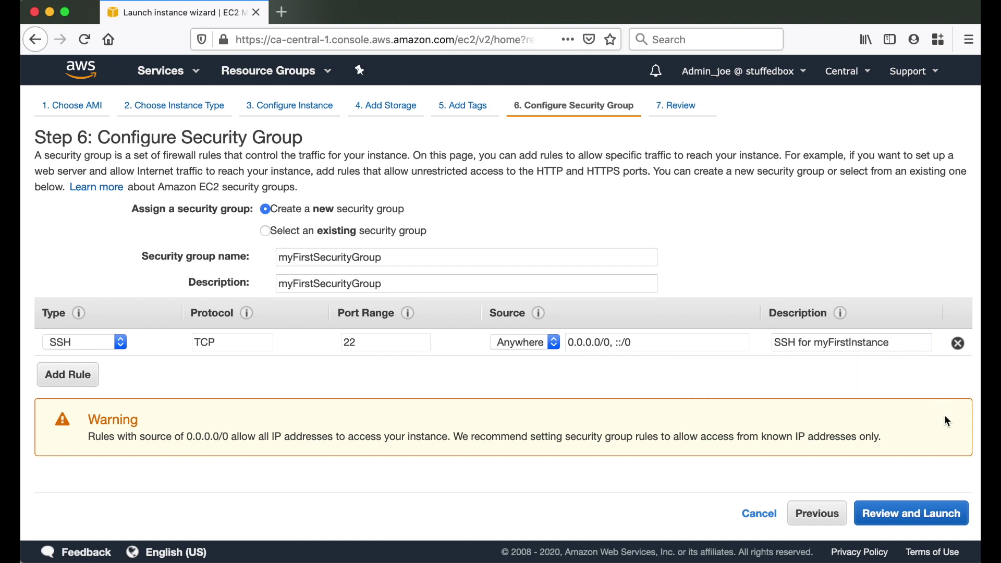
pyautogui.moveTo(157, 437); pyautogui.dragTo(410, 449)
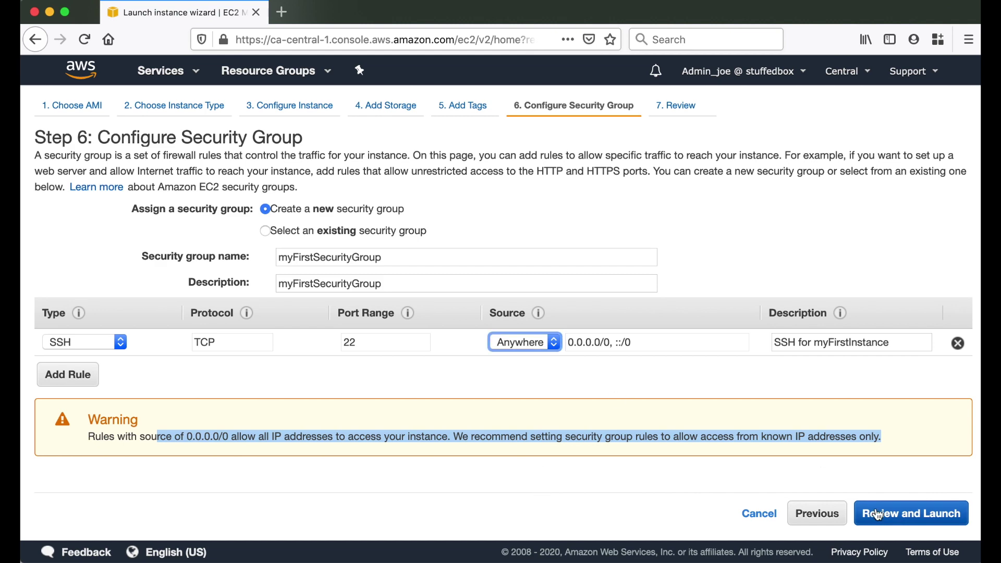
pyautogui.click(878, 514)
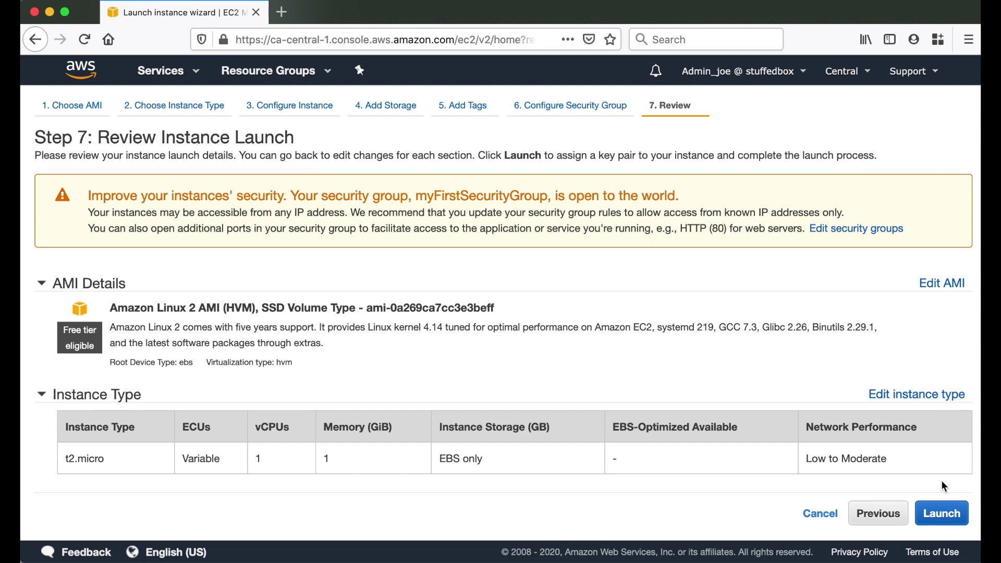
# Proceed to launch, create a new key pair named myFirstKeyPair, and save its private key file
pyautogui.click(948, 526)
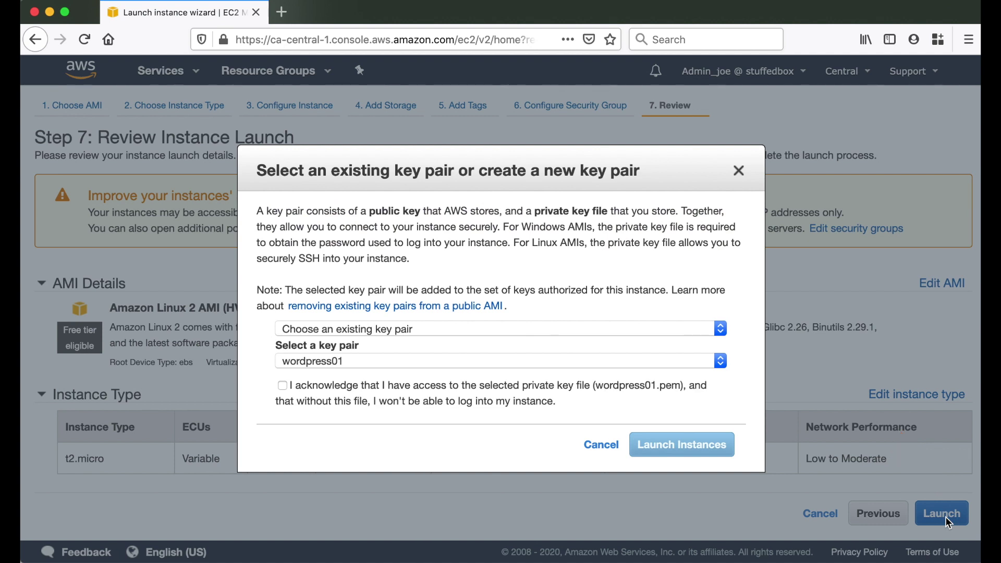
pyautogui.click(523, 332)
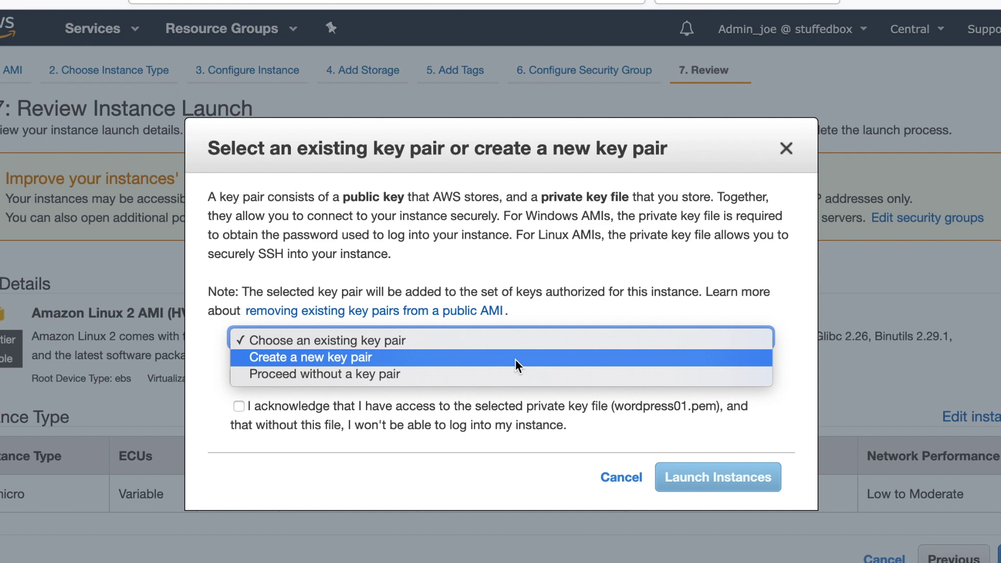
pyautogui.click(515, 359)
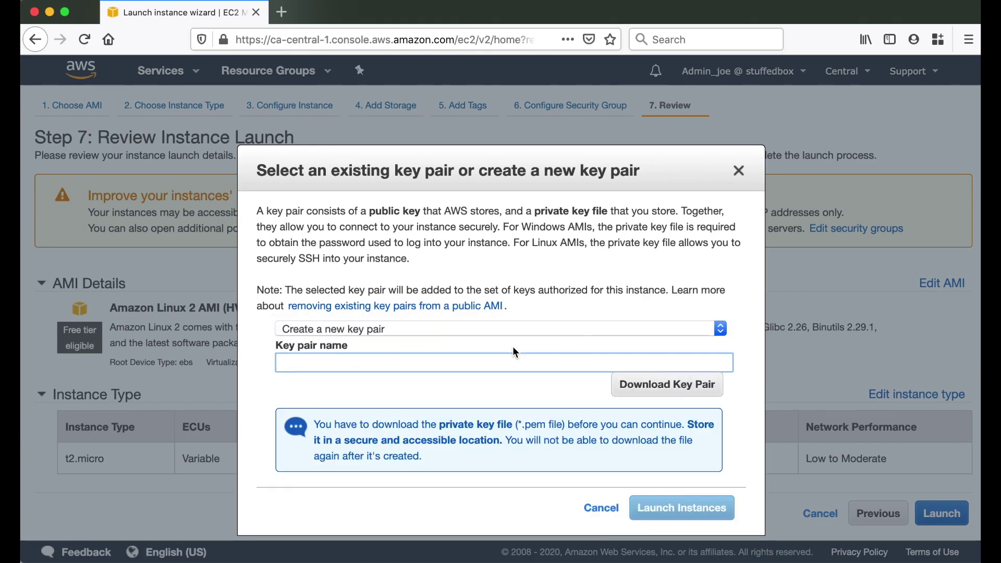
pyautogui.write('myFirstKeyPair')
pyautogui.click(697, 392)
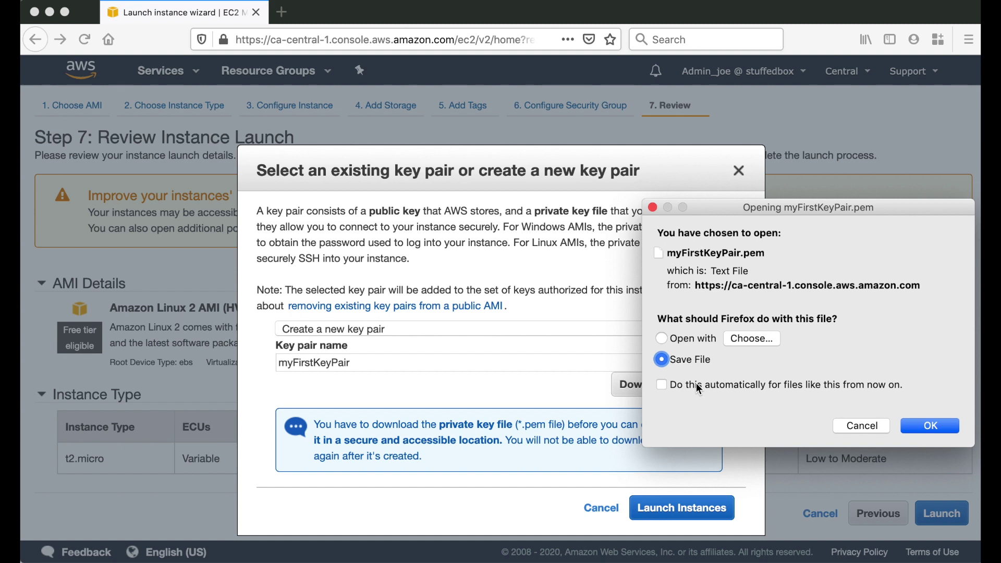
pyautogui.click(927, 424)
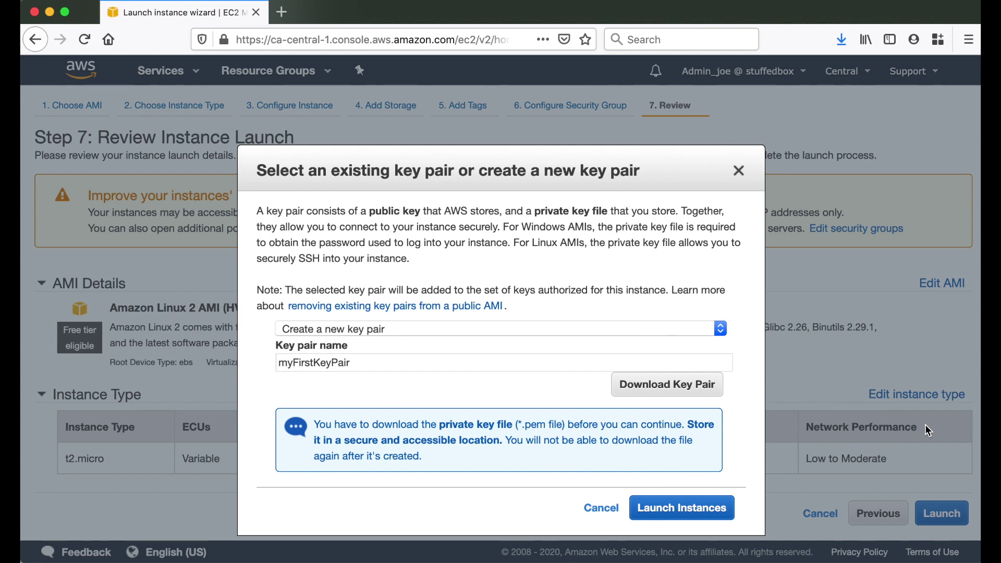
# Launch the instance with the new key pair and open the instances list
pyautogui.click(711, 510)
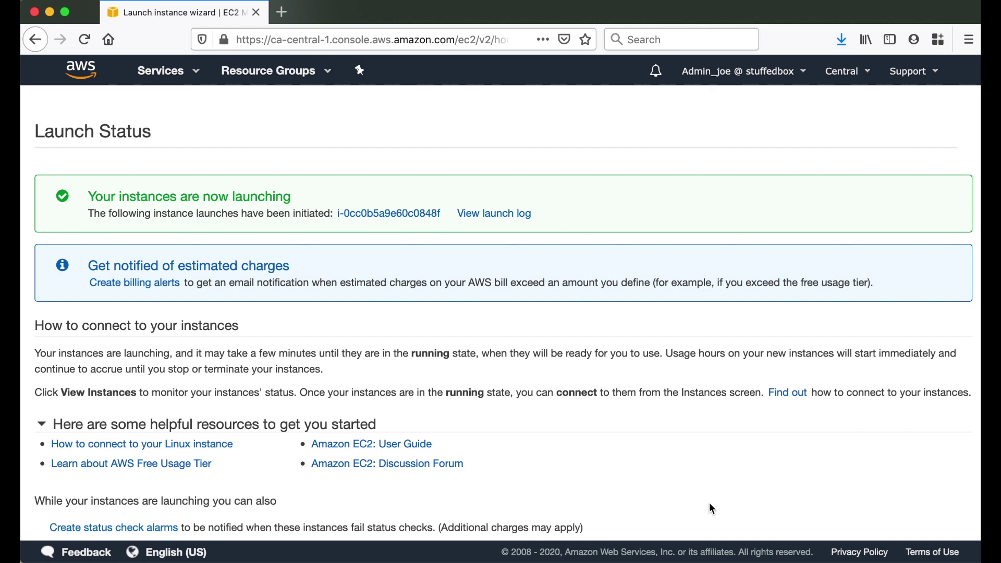
pyautogui.scroll(-3, 709, 498)
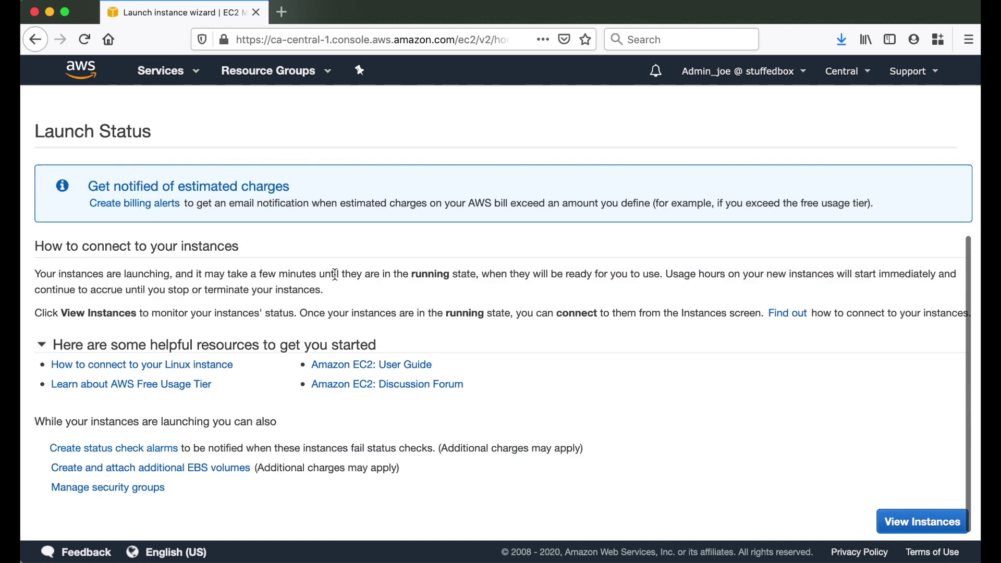
pyautogui.click(911, 523)
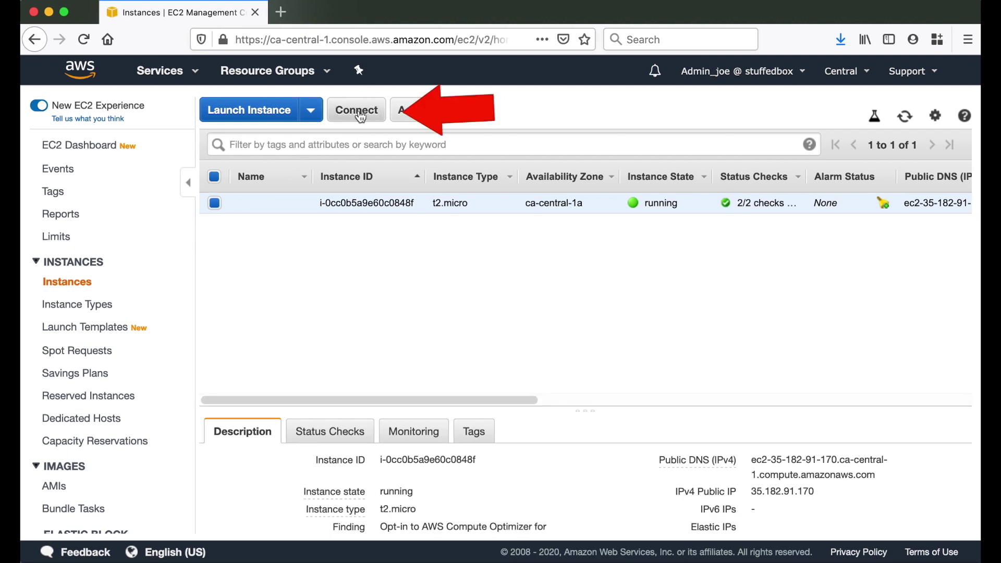
# Open the connection instructions for the running instance and examine the access steps for a standalone SSH client
pyautogui.click(359, 112)
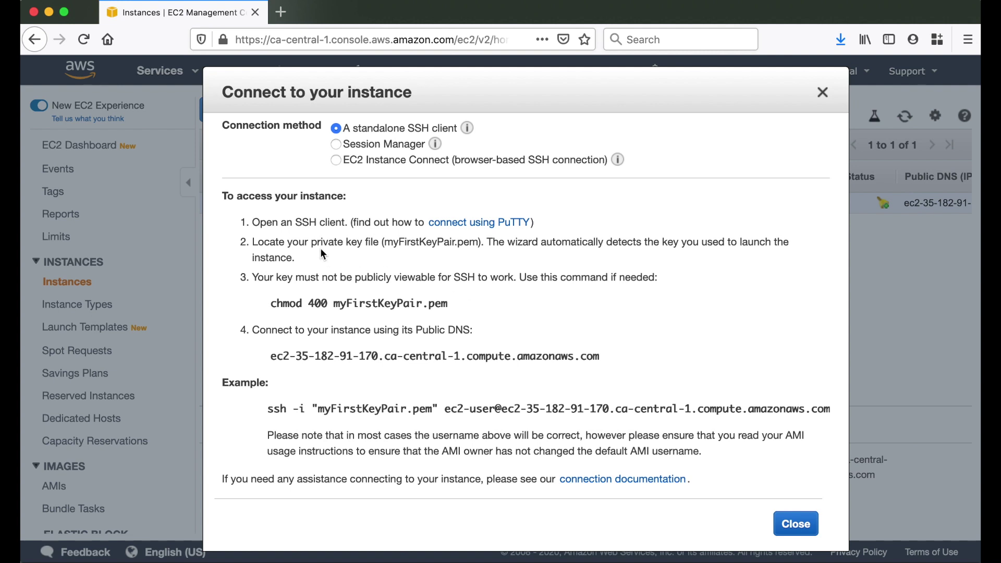
pyautogui.moveTo(267, 196); pyautogui.dragTo(358, 199)
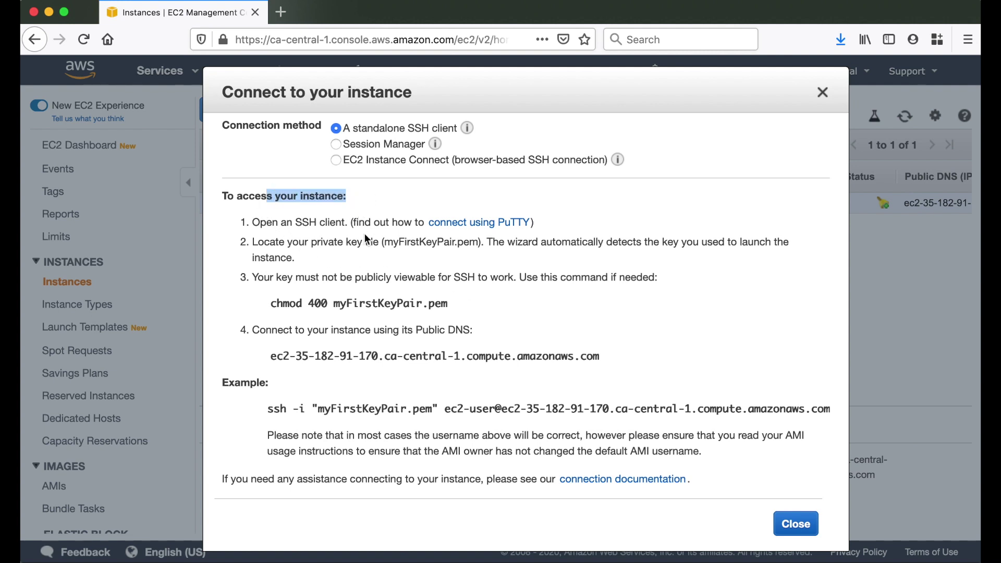
pyautogui.click(511, 242)
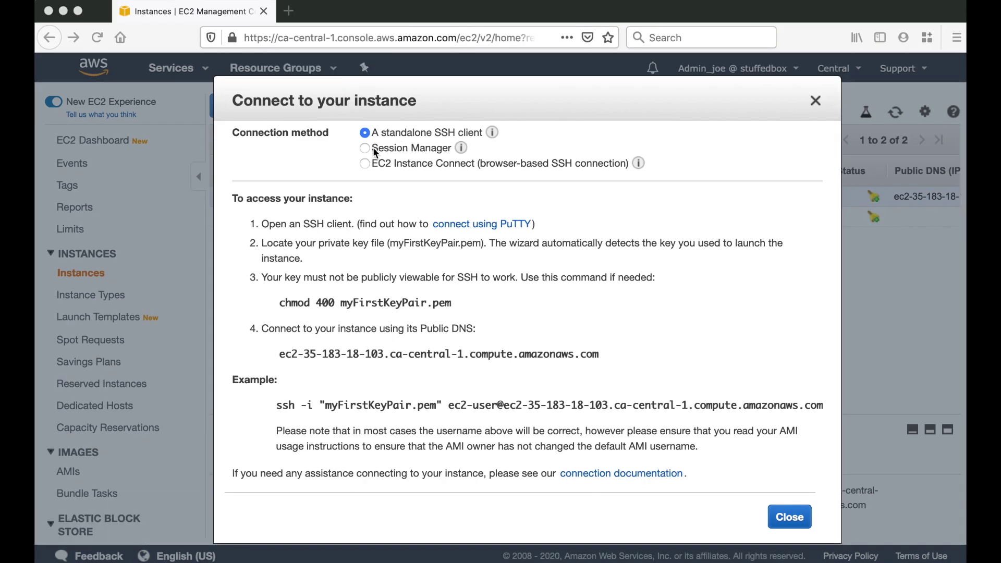
# View the Session Manager connection method, and connect through EC2 Instance Connect with the user name ec2-user
pyautogui.click(365, 149)
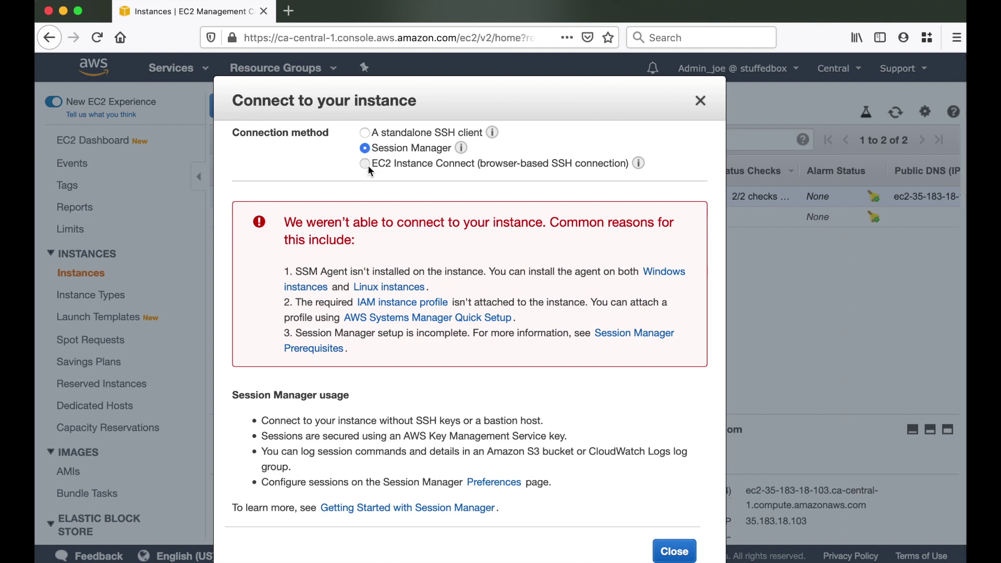
pyautogui.click(365, 164)
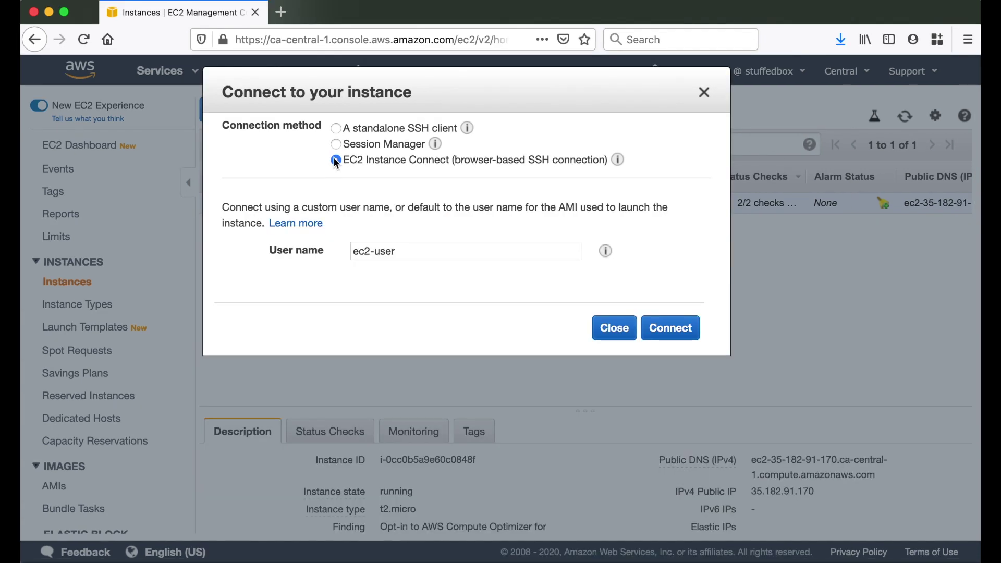
pyautogui.click(460, 258)
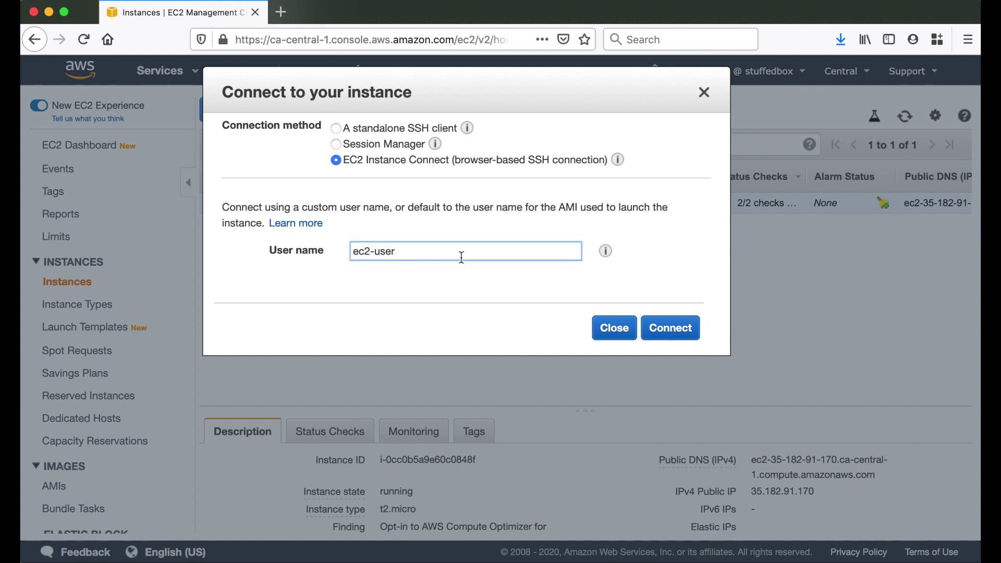
pyautogui.click(678, 329)
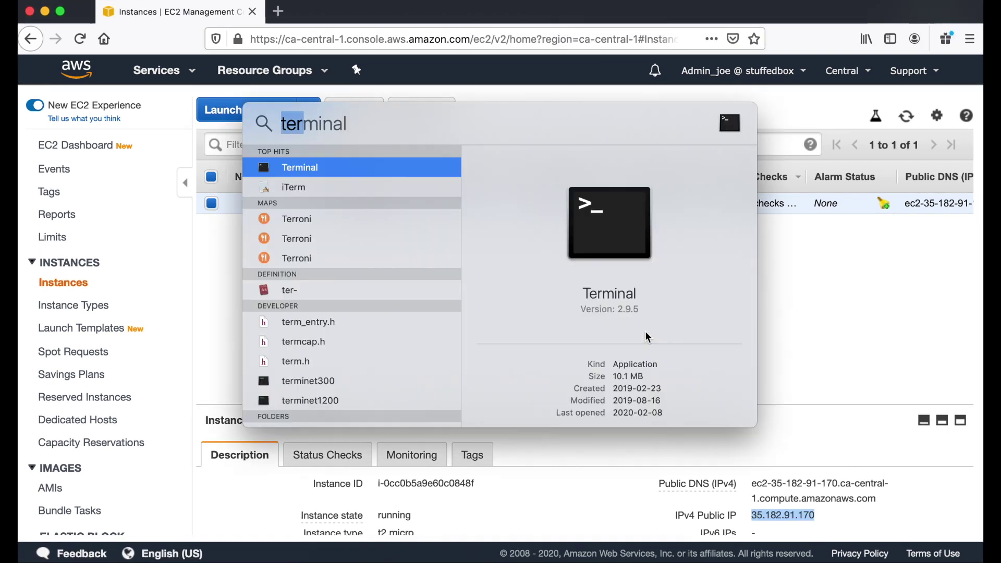
# Search the Mac for Terminal, open it, and move its window clear of the instance's public IP
pyautogui.press('BackSpace')
pyautogui.press('BackSpace')
pyautogui.press('BackSpace')
pyautogui.press('BackSpace')
pyautogui.press('BackSpace')
pyautogui.press('BackSpace')
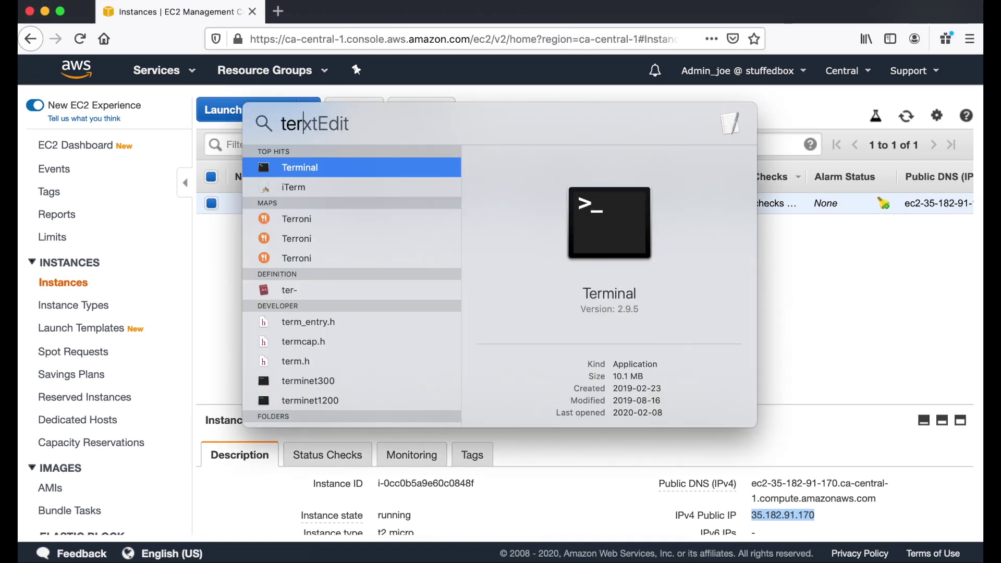
pyautogui.write('r')
pyautogui.press('Return')
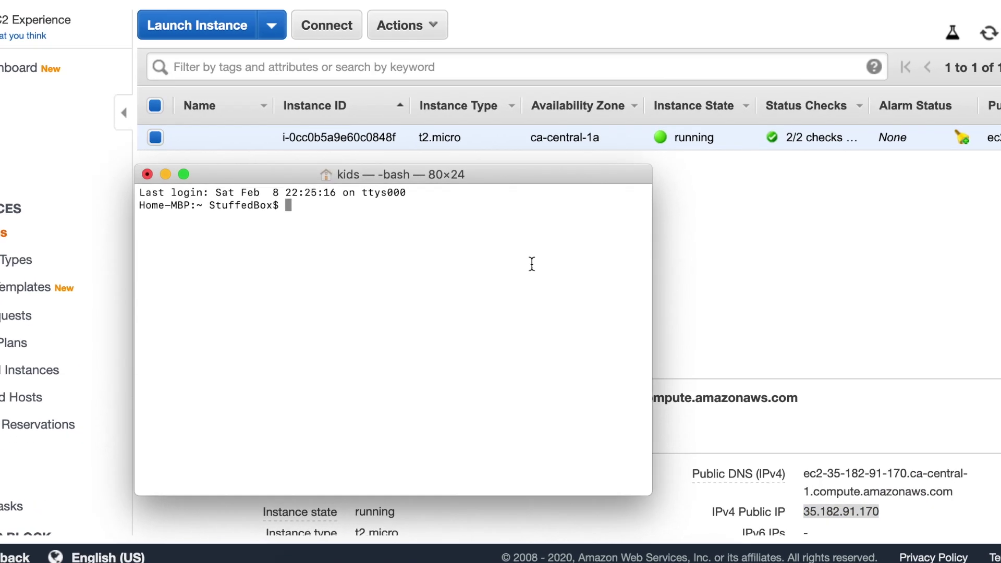
pyautogui.moveTo(477, 176); pyautogui.dragTo(411, 177)
pyautogui.write('s')
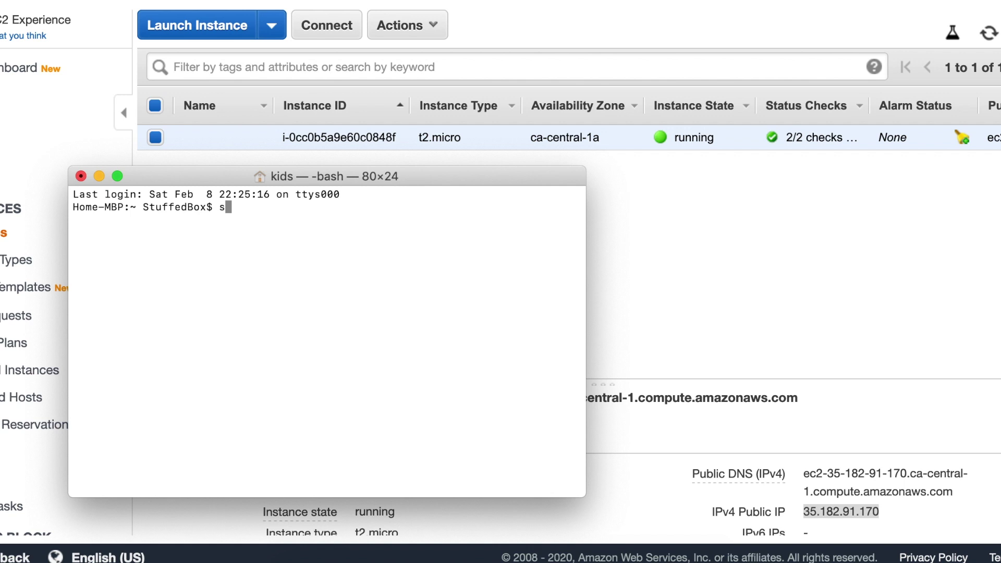
pyautogui.write('sh')
pyautogui.click(895, 513)
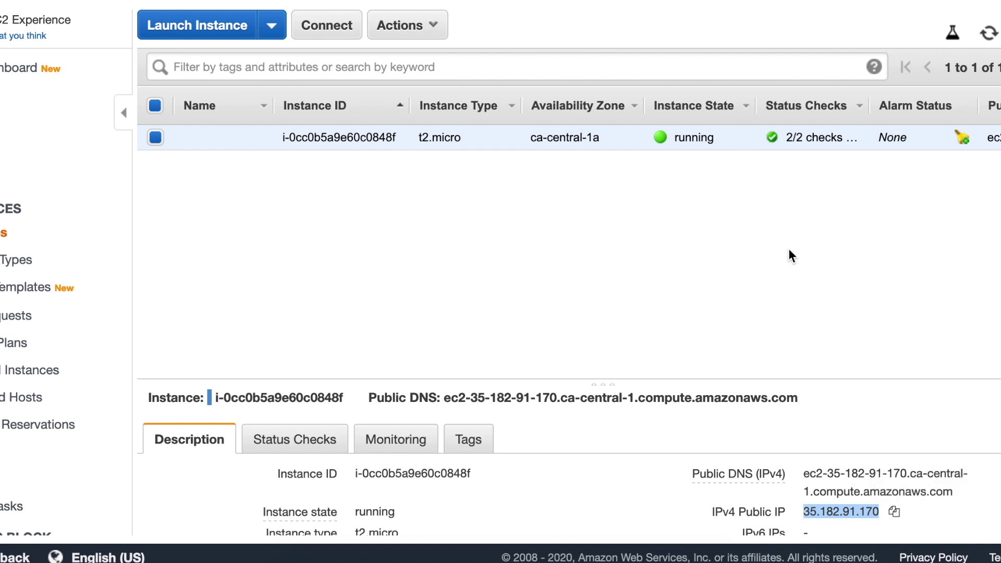
pyautogui.press('super+Tab')
pyautogui.write('ec')
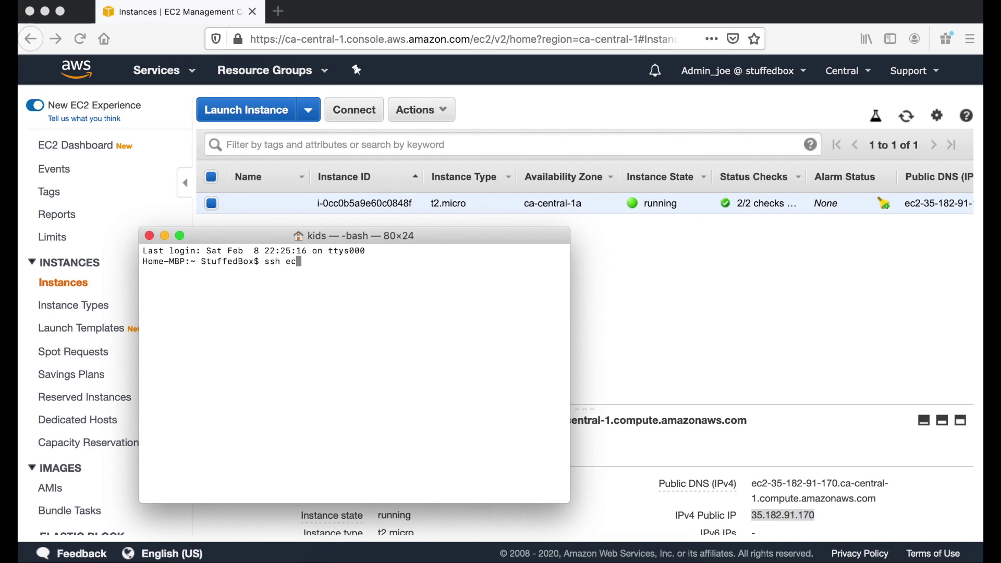
pyautogui.write('2-user@')
pyautogui.press('super+v')
pyautogui.press('Return')
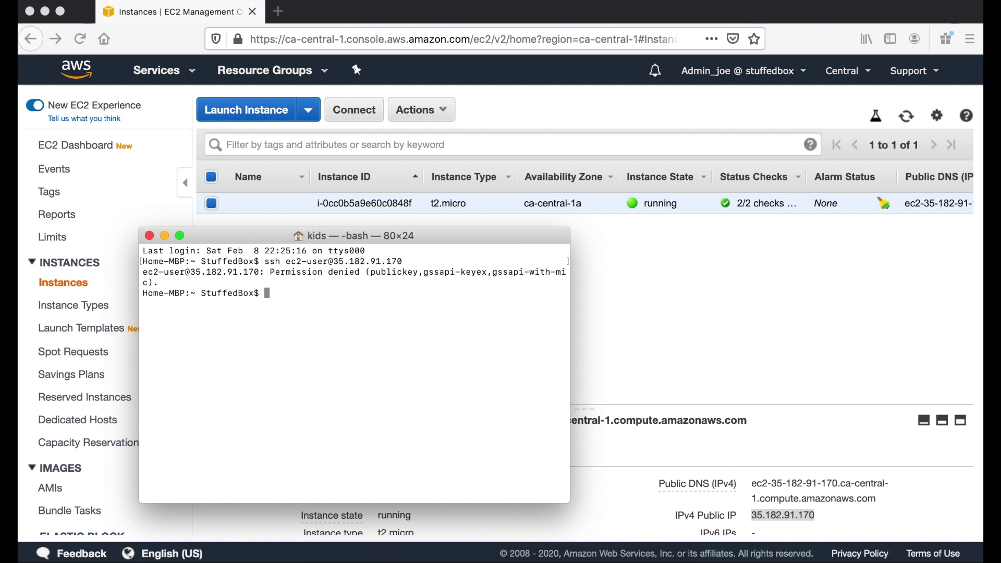
pyautogui.doubleClick(394, 271)
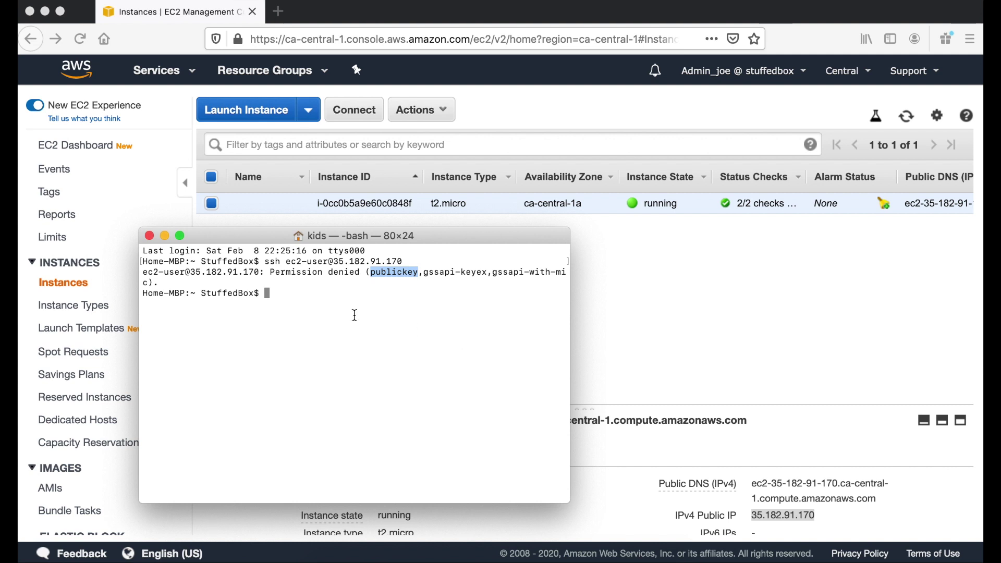
# Start an ssh -i command and insert the path of myFirstKeyPair.pem from the Desktop folder
pyautogui.click(315, 295)
pyautogui.write('ssh i')
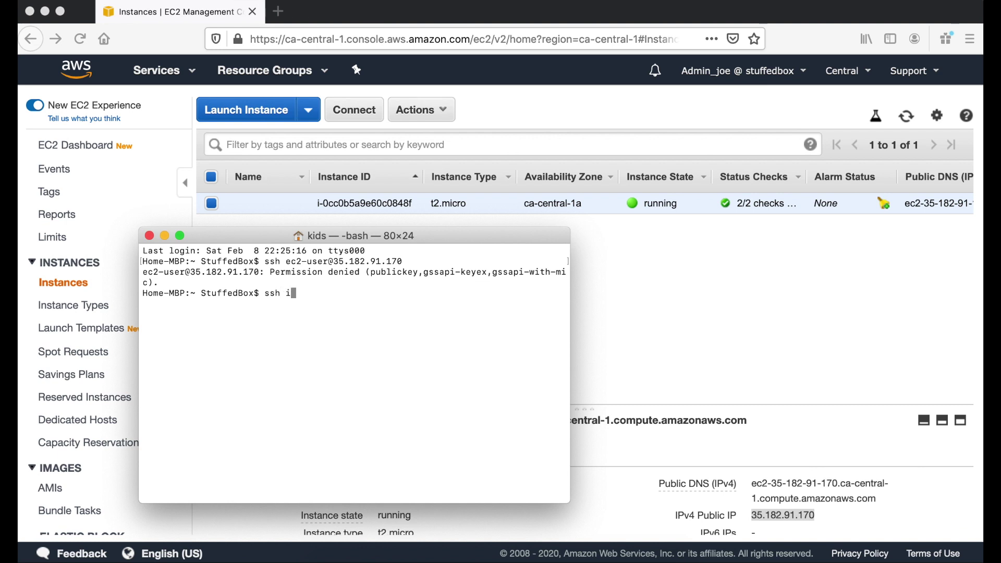
pyautogui.press('BackSpace')
pyautogui.write('-i')
pyautogui.press('super+Tab')
pyautogui.press('super+Tab')
pyautogui.press('super+Tab')
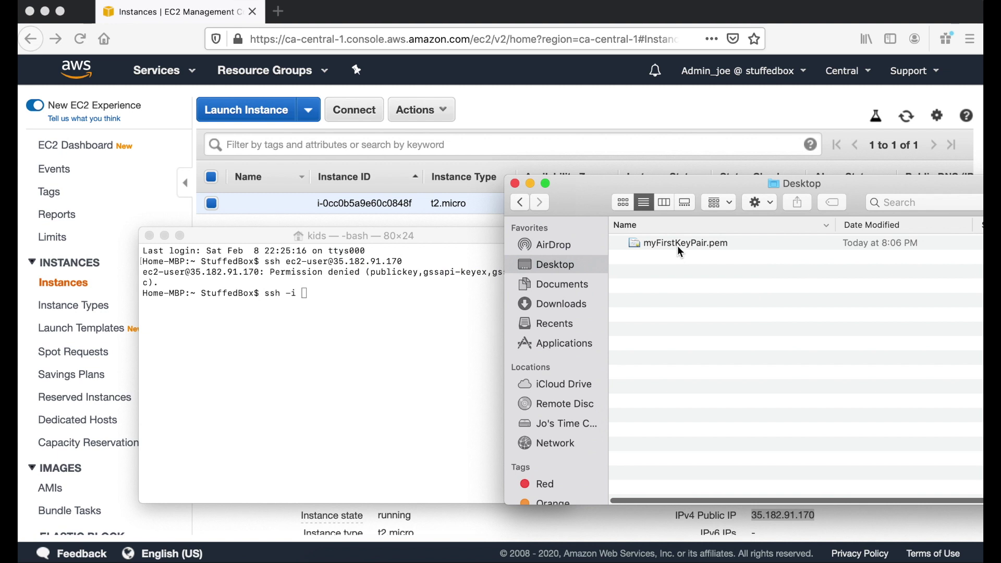
pyautogui.moveTo(686, 243); pyautogui.dragTo(311, 294)
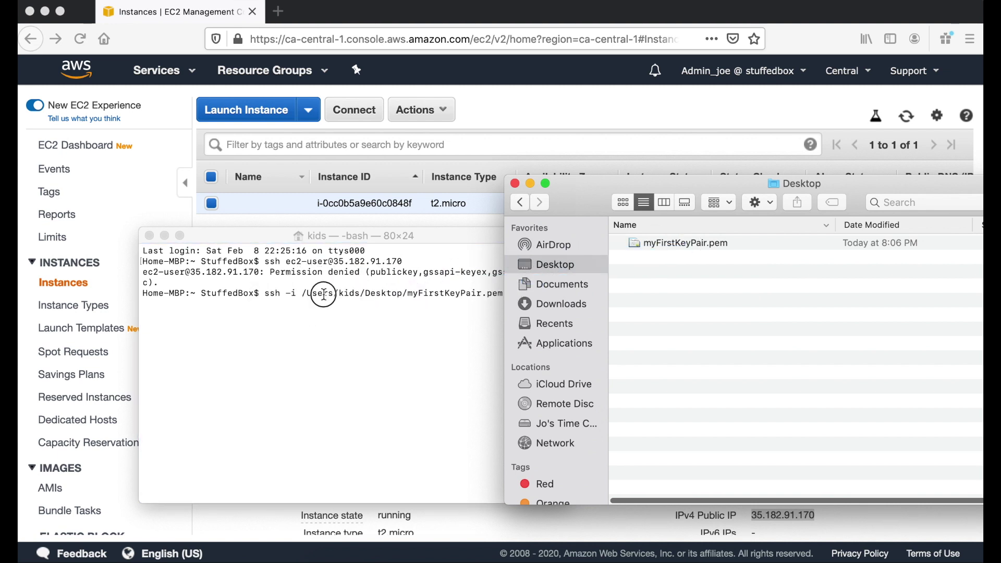
pyautogui.click(320, 293)
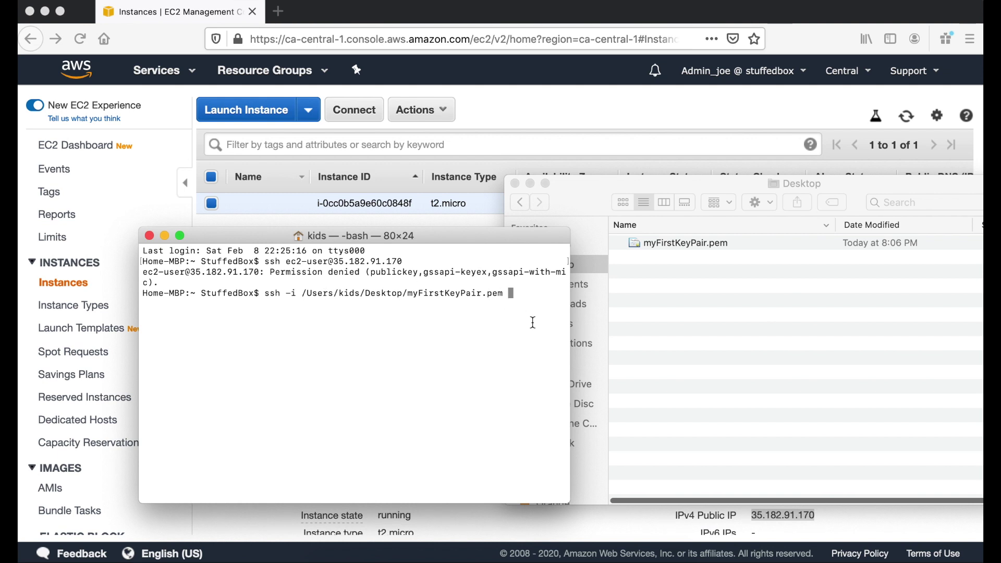
pyautogui.write('ec2-user@')
pyautogui.press('super+v')
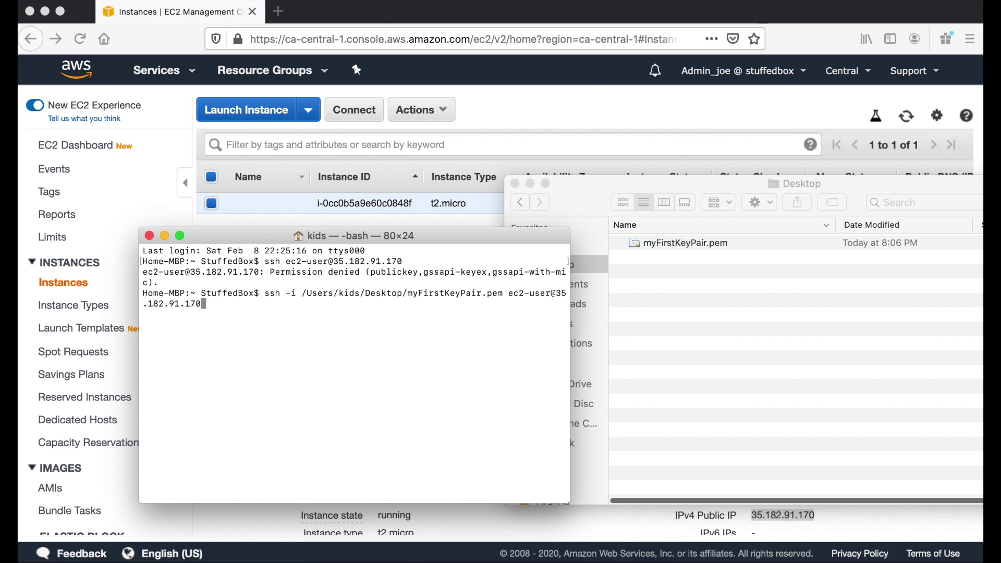
pyautogui.moveTo(571, 333); pyautogui.dragTo(671, 331)
pyautogui.press('Return')
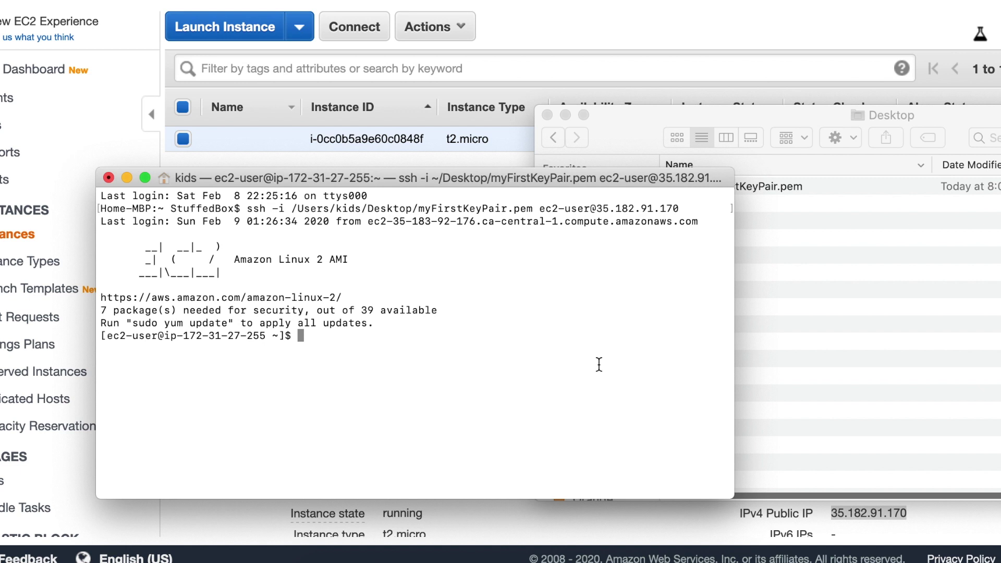
pyautogui.write('whoami')
pyautogui.press('Return')
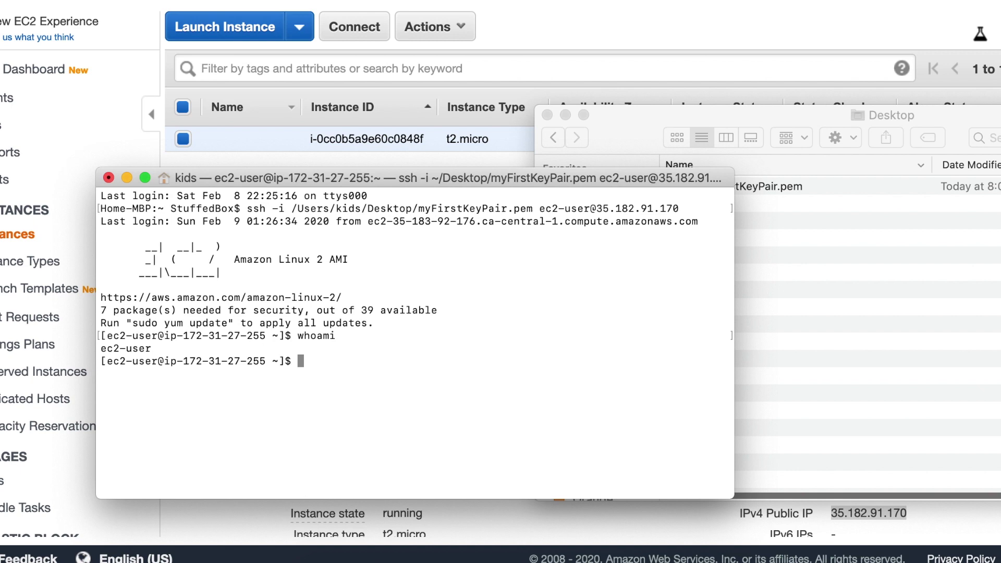
pyautogui.write('p')
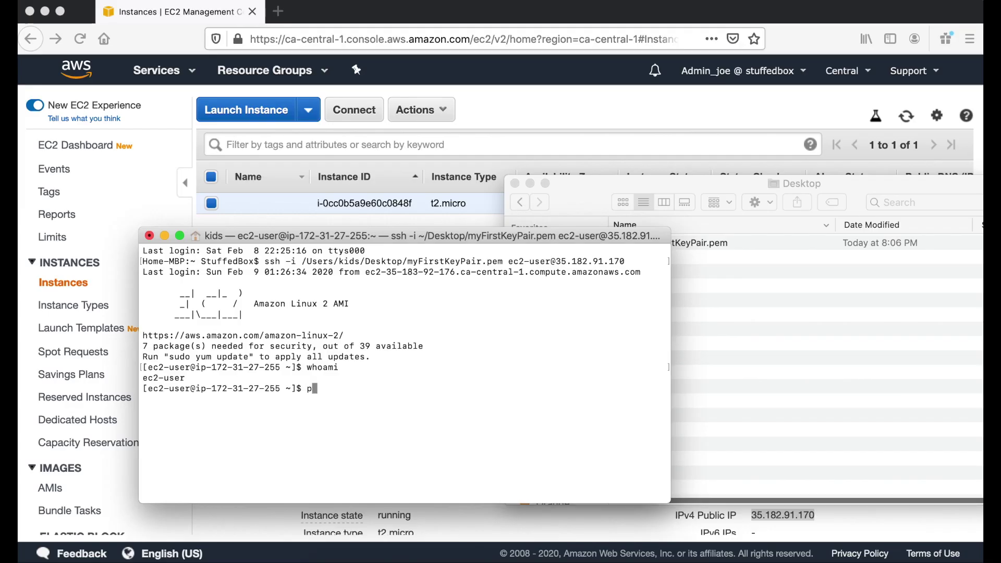
pyautogui.write('ing www.google.ca')
pyautogui.press('Return')
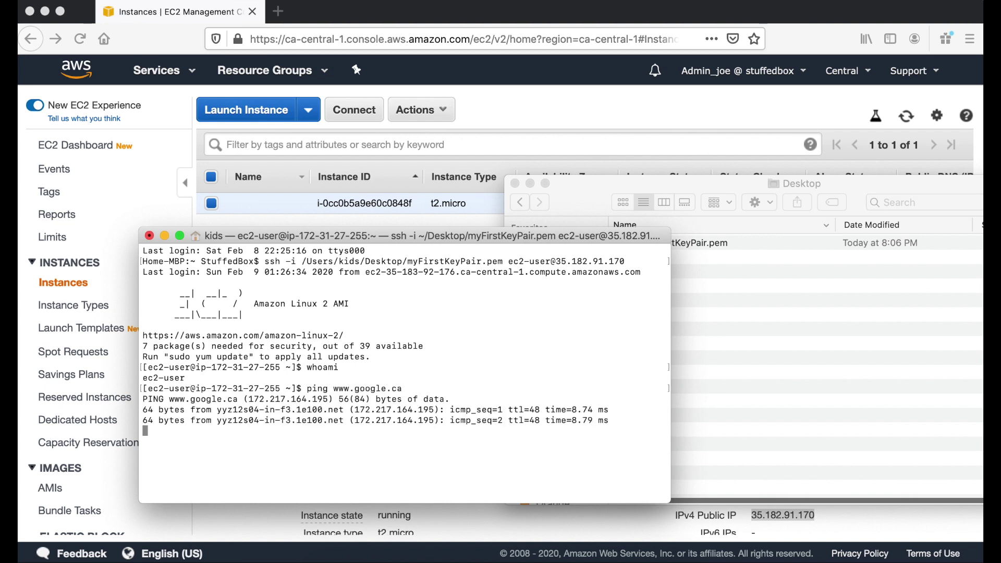
pyautogui.hotkey('ctrl', 'c')
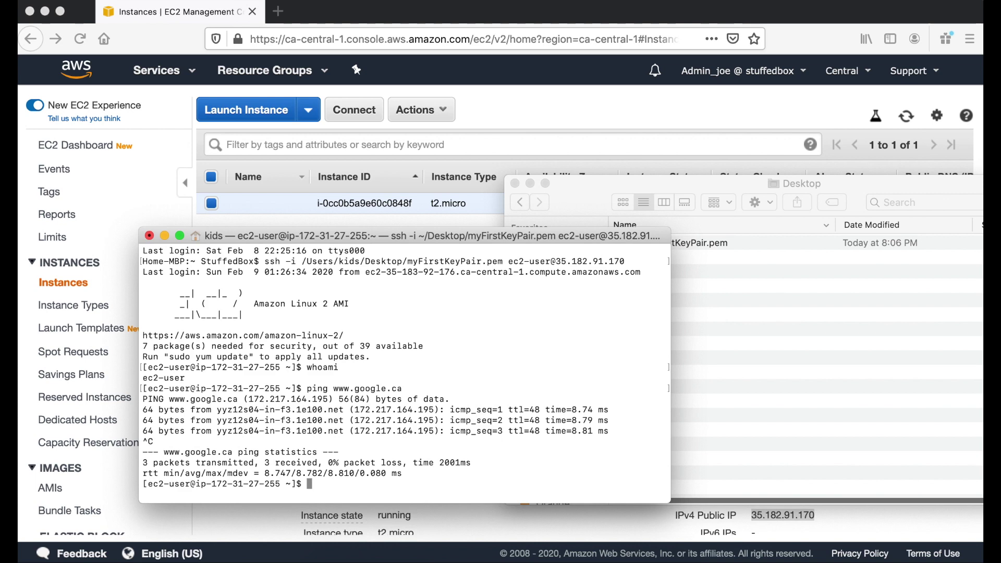
# End the SSH session with the exit command
pyautogui.write('exit')
pyautogui.press('Return')
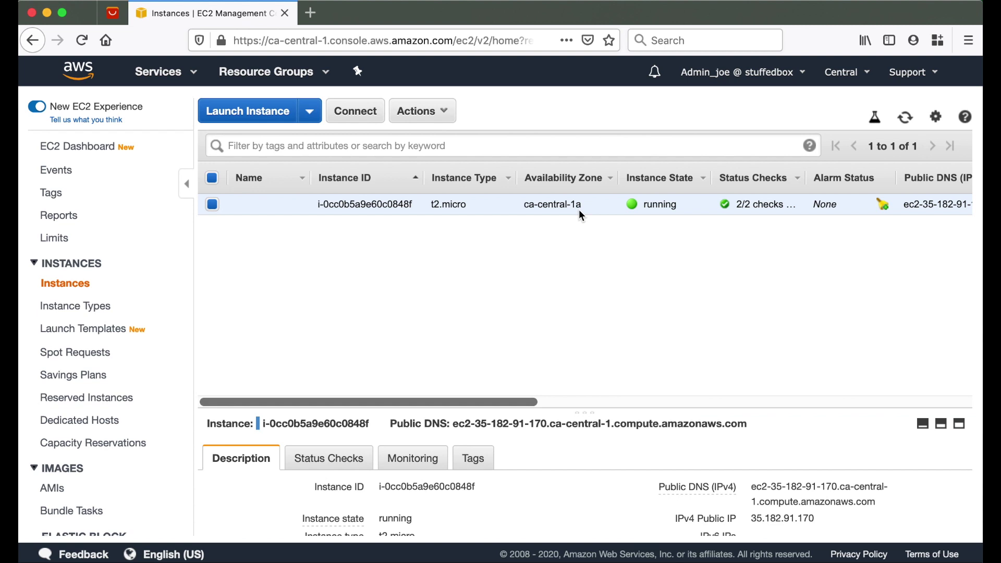
# Stop the running t2.micro instance from the EC2 instances list and confirm
pyautogui.rightClick(582, 214)
pyautogui.moveTo(710, 327)
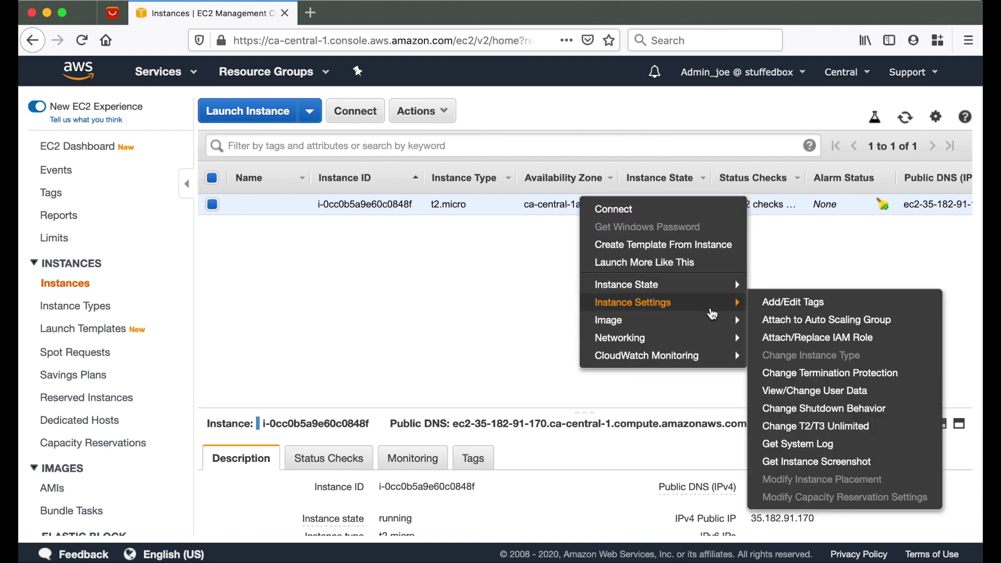
pyautogui.moveTo(712, 297)
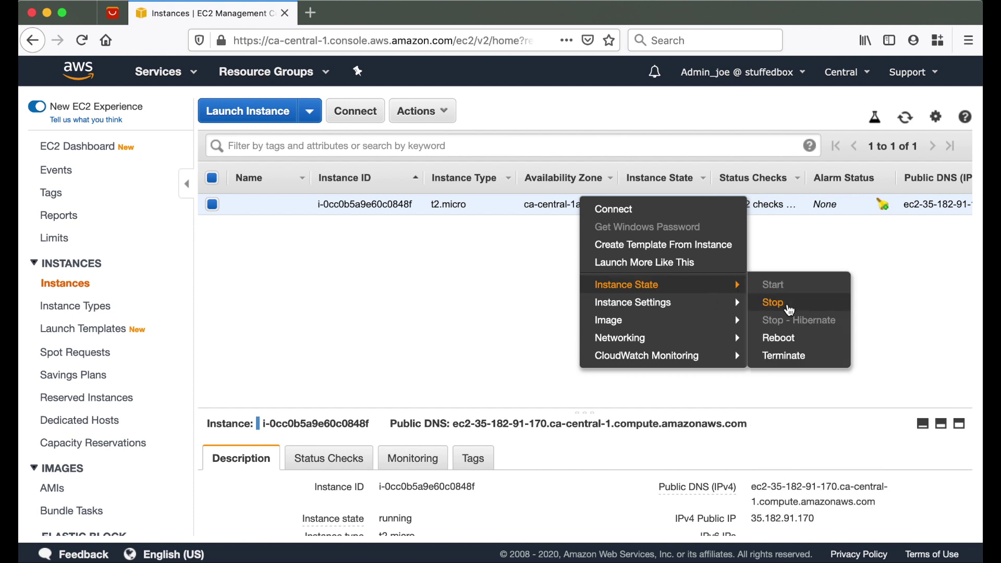
pyautogui.click(788, 309)
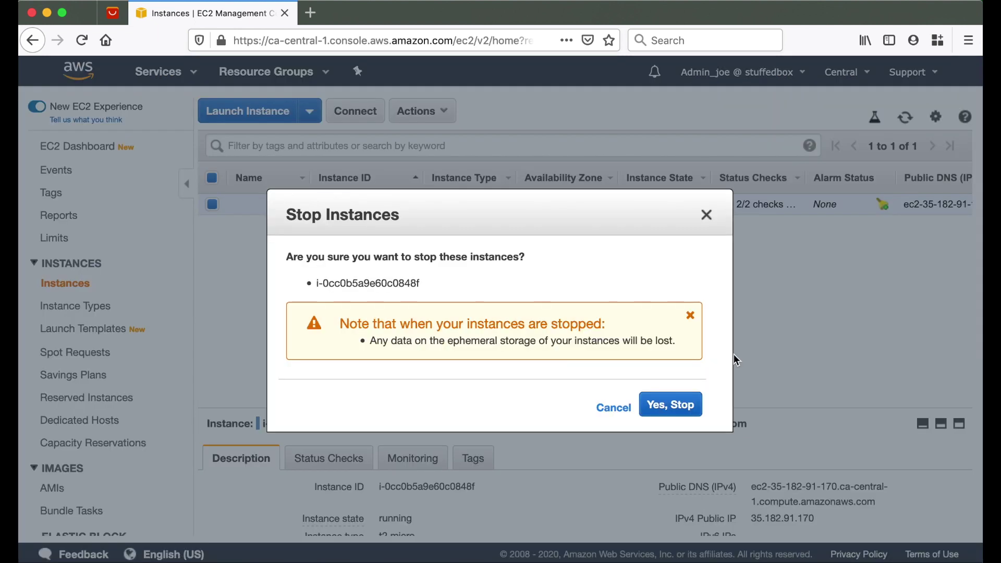
pyautogui.click(695, 407)
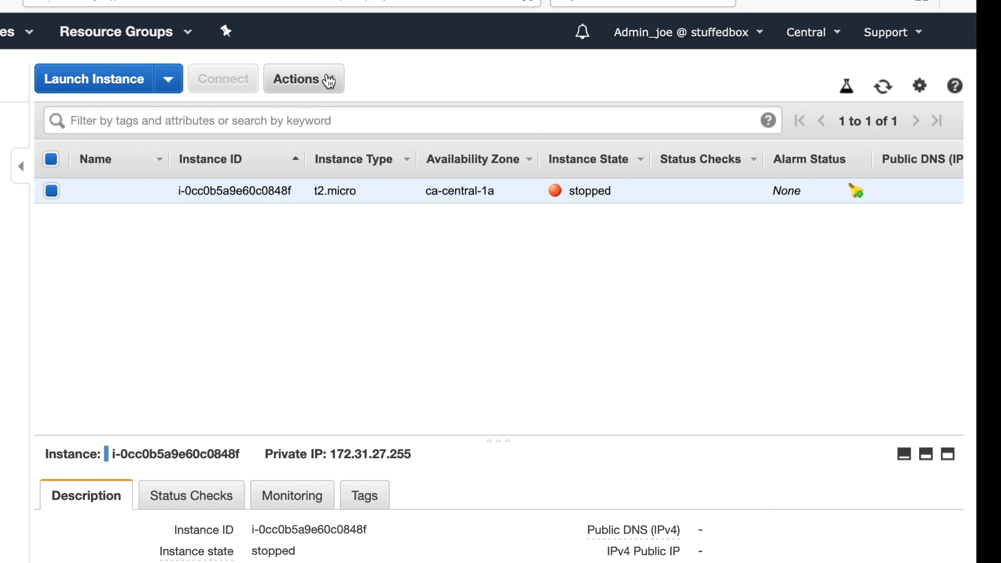
# Start the stopped t2.micro instance again and confirm
pyautogui.click(329, 82)
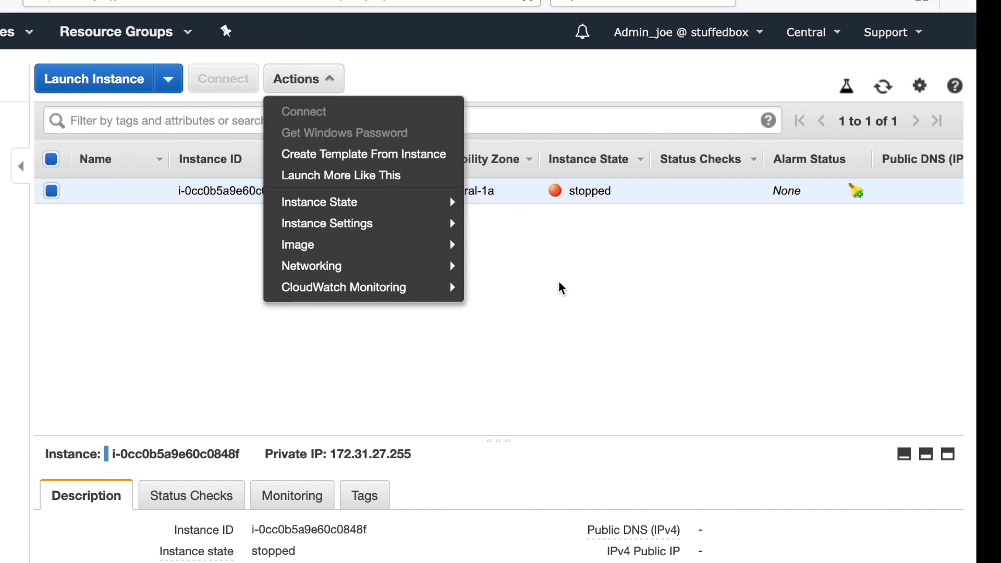
pyautogui.moveTo(407, 206)
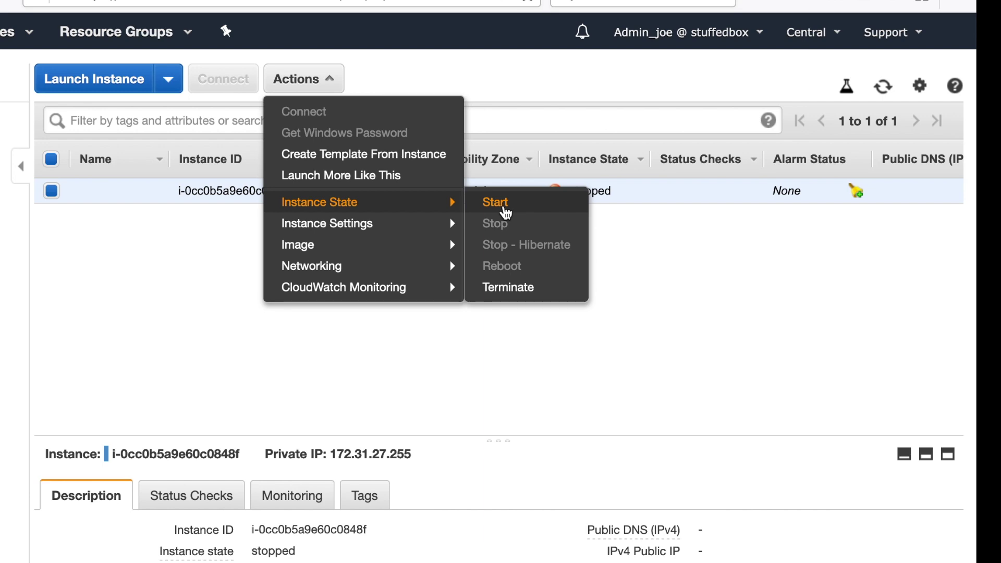
pyautogui.click(506, 209)
pyautogui.click(531, 389)
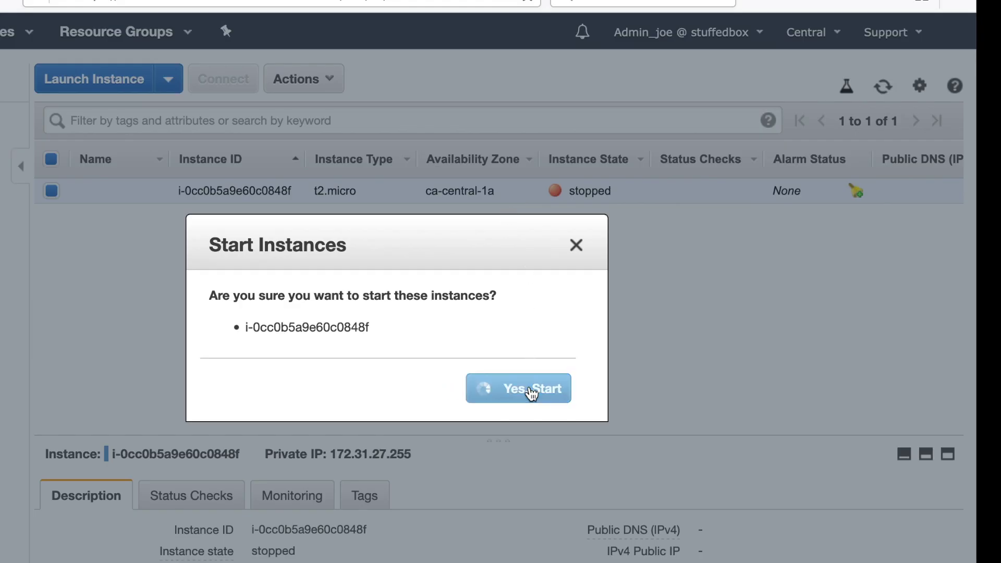